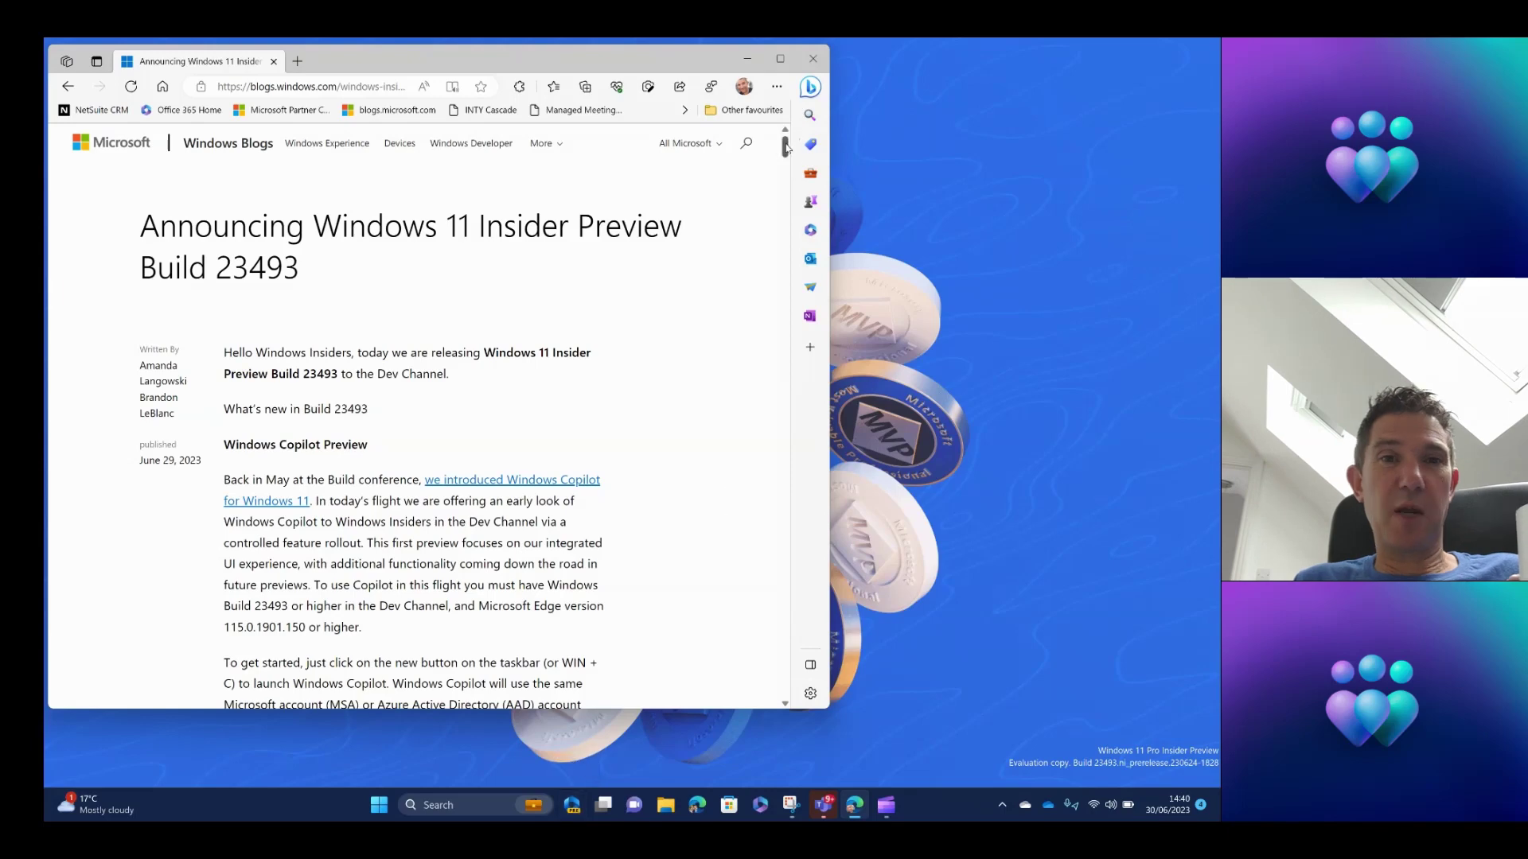
Scroll the blog post down to the paragraph describing Copilot as a side bar docked on the right.
left_click_drag(785, 147, 785, 164)
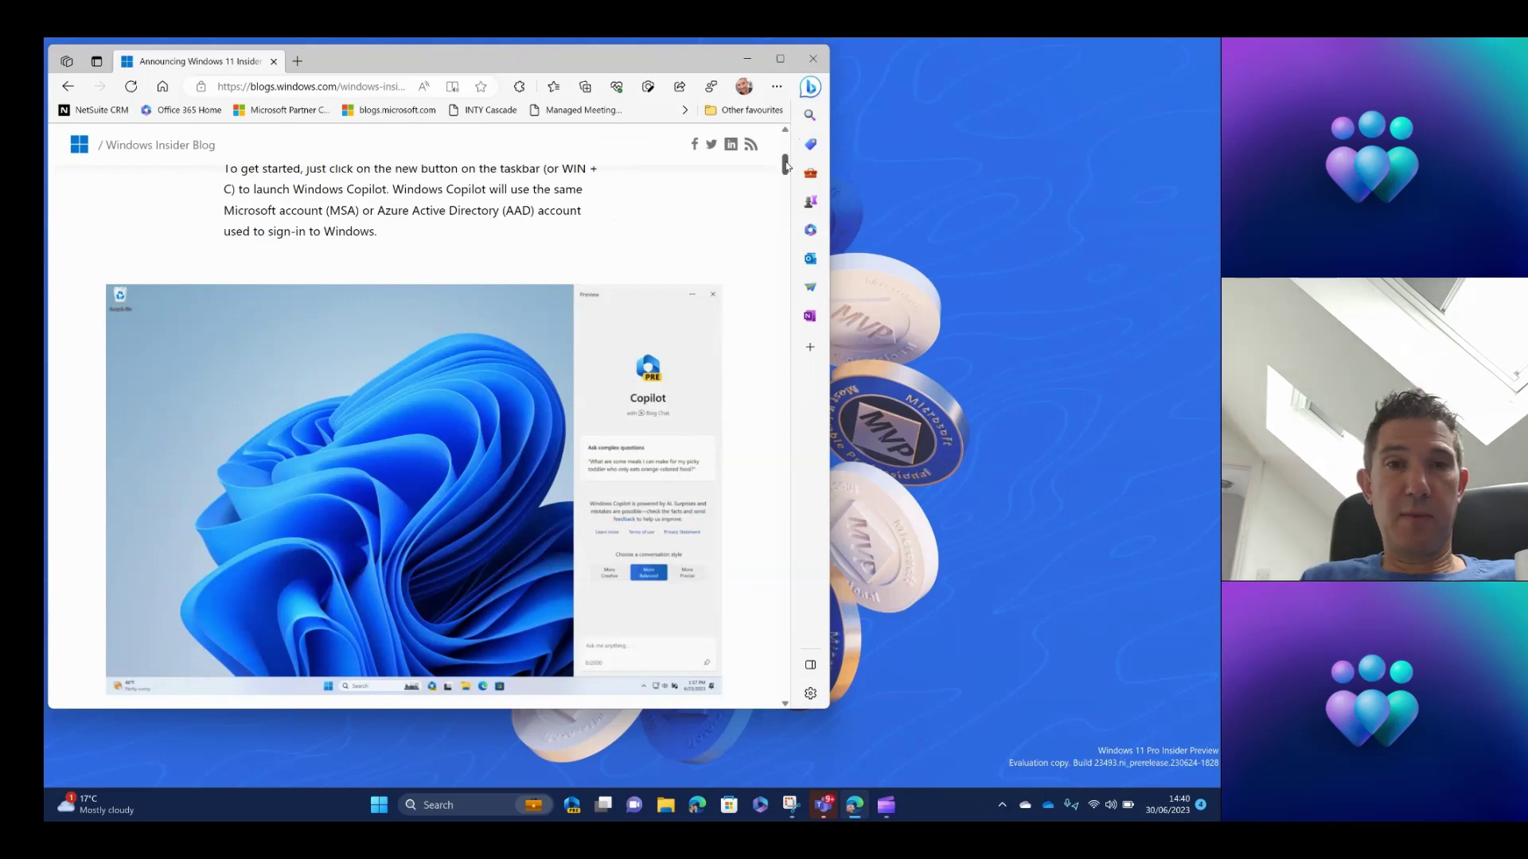
left_click_drag(786, 166, 786, 186)
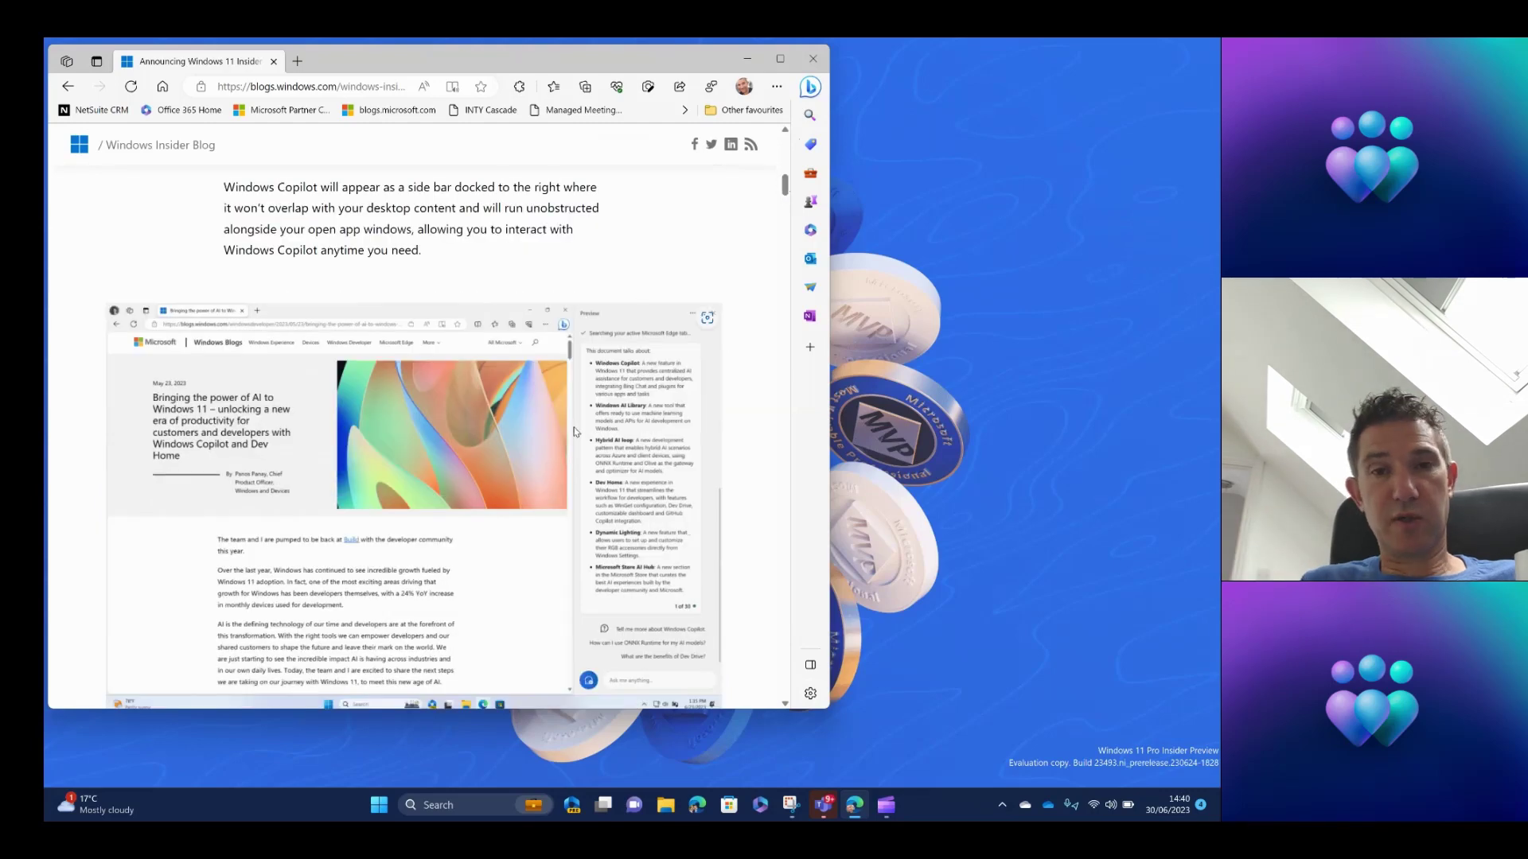
Open the Copilot sidebar beside Edge and use Refresh in its ... menu after the connection error.
left_click(573, 807)
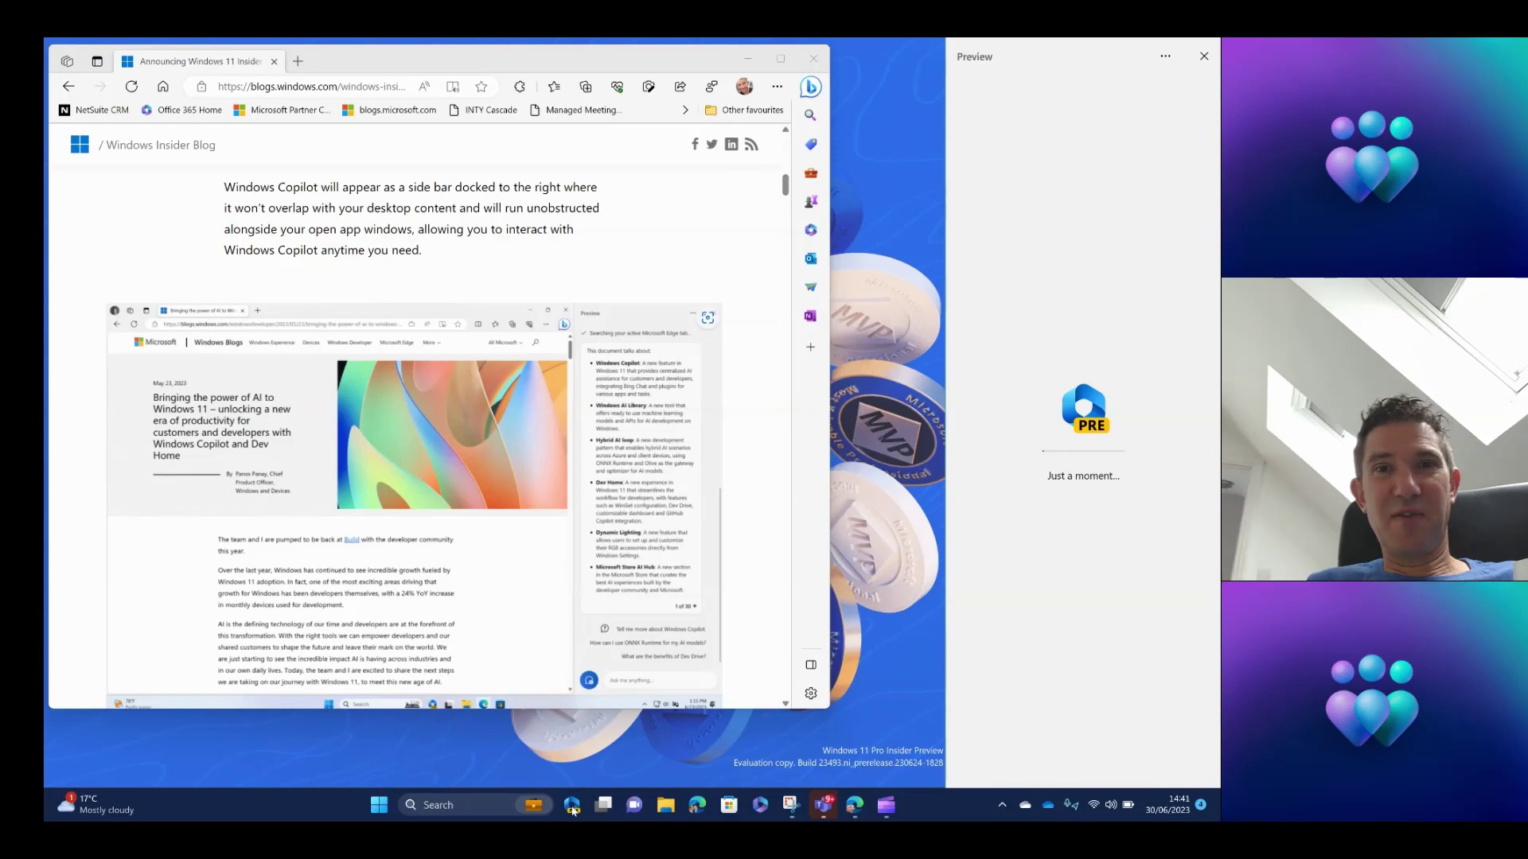
left_click(779, 192)
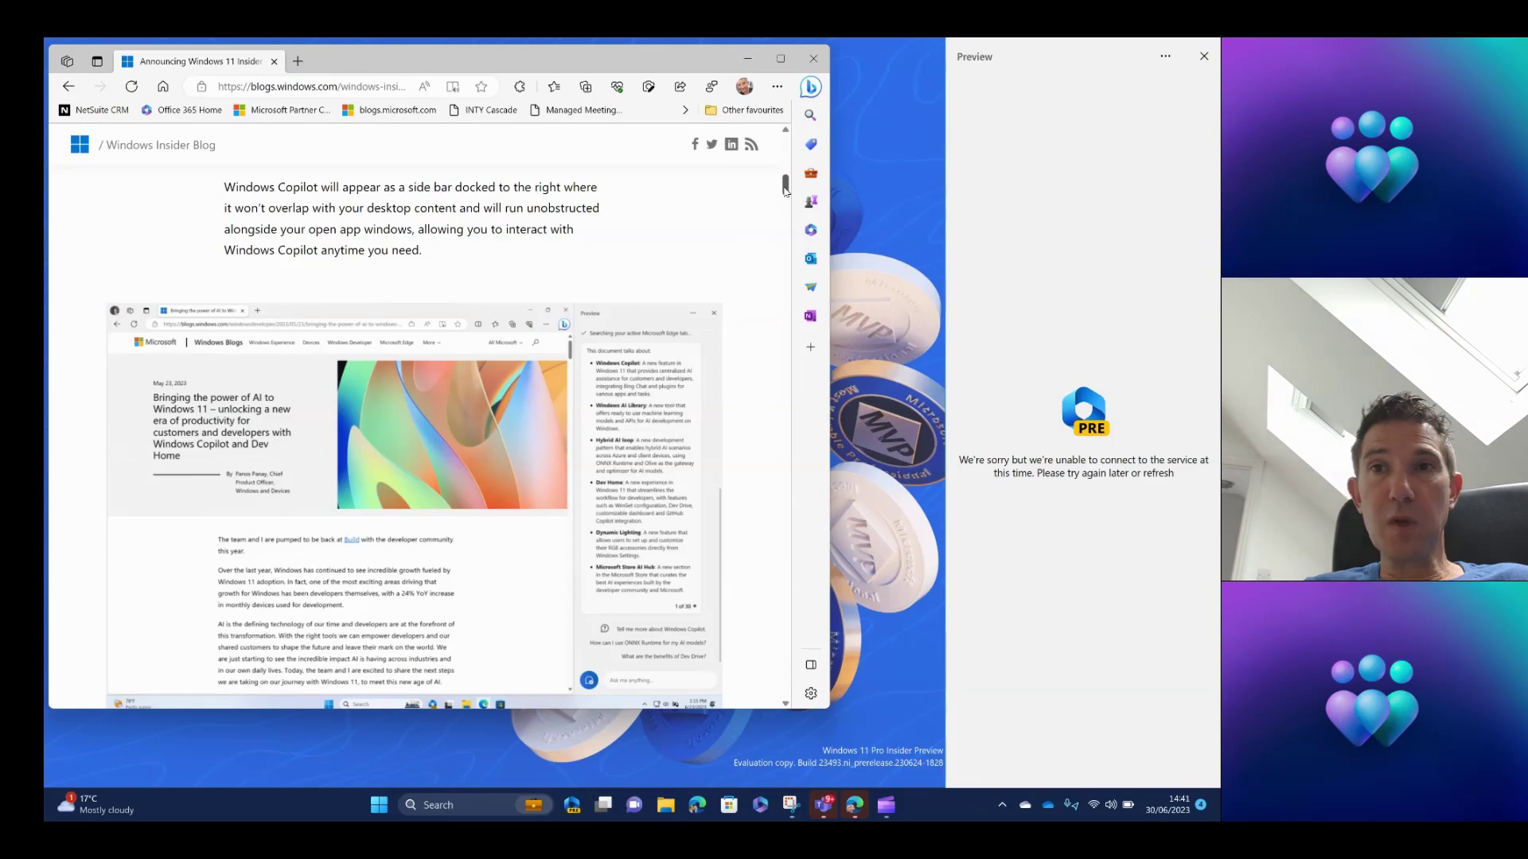
left_click(1164, 56)
left_click(1107, 79)
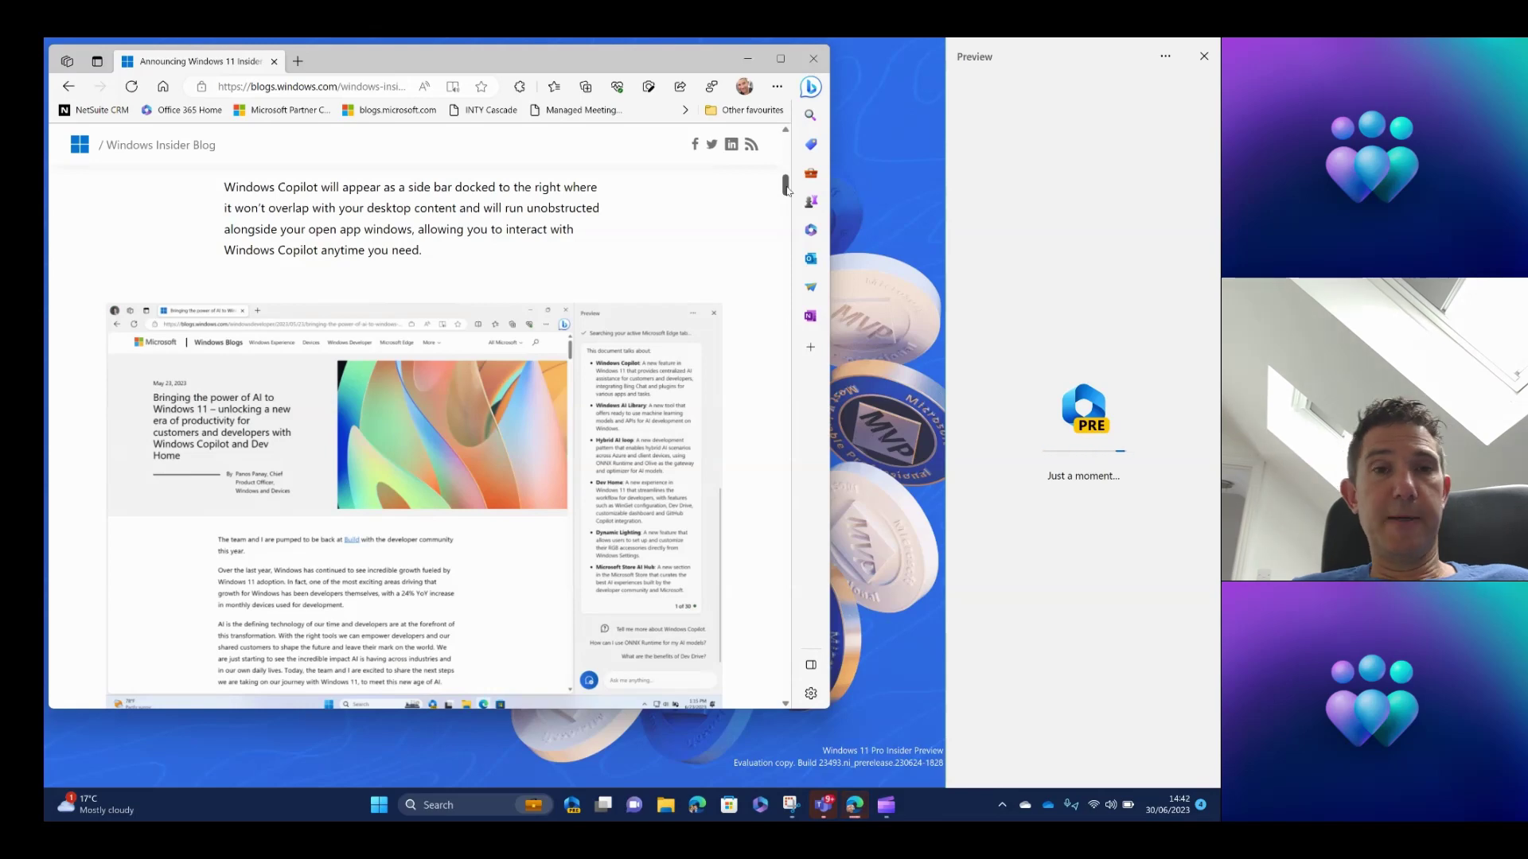
Scroll the blog down to the bulleted list of example Copilot prompts, such as dark mode.
left_click_drag(786, 189, 786, 197)
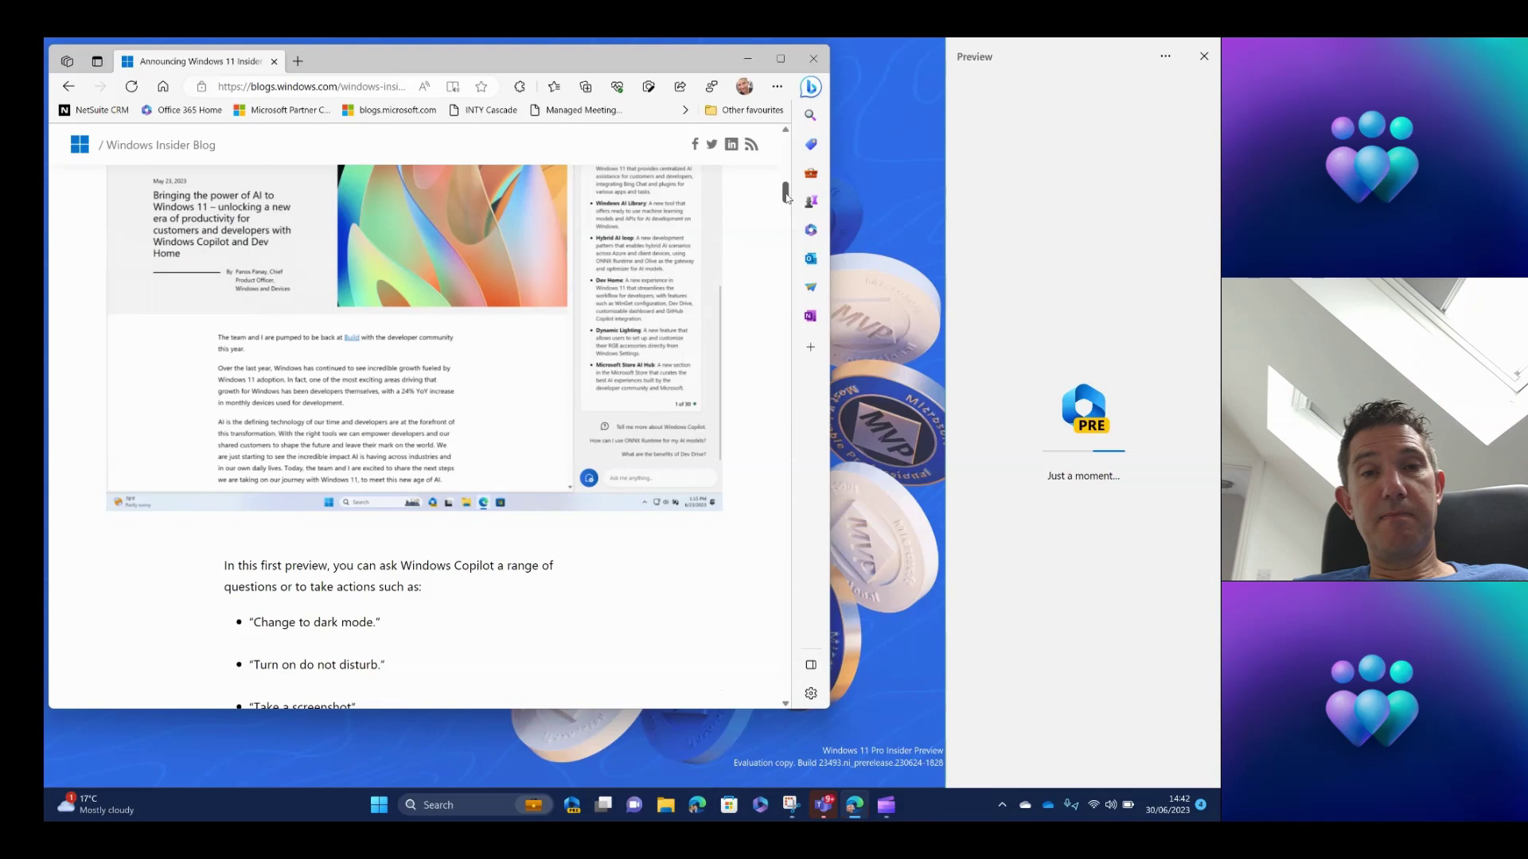
left_click_drag(786, 196, 786, 211)
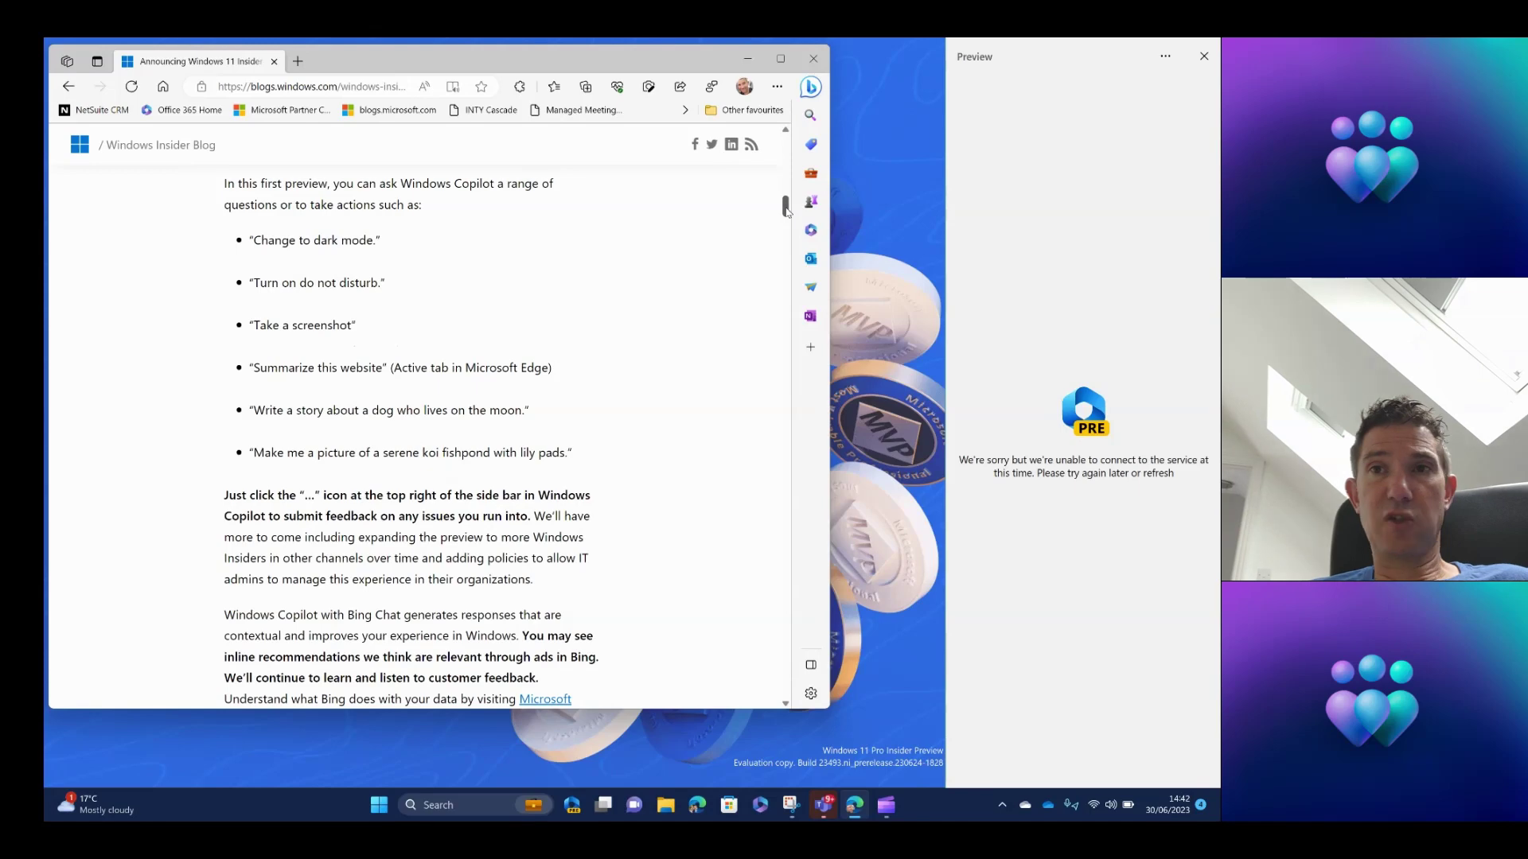
left_click(1164, 60)
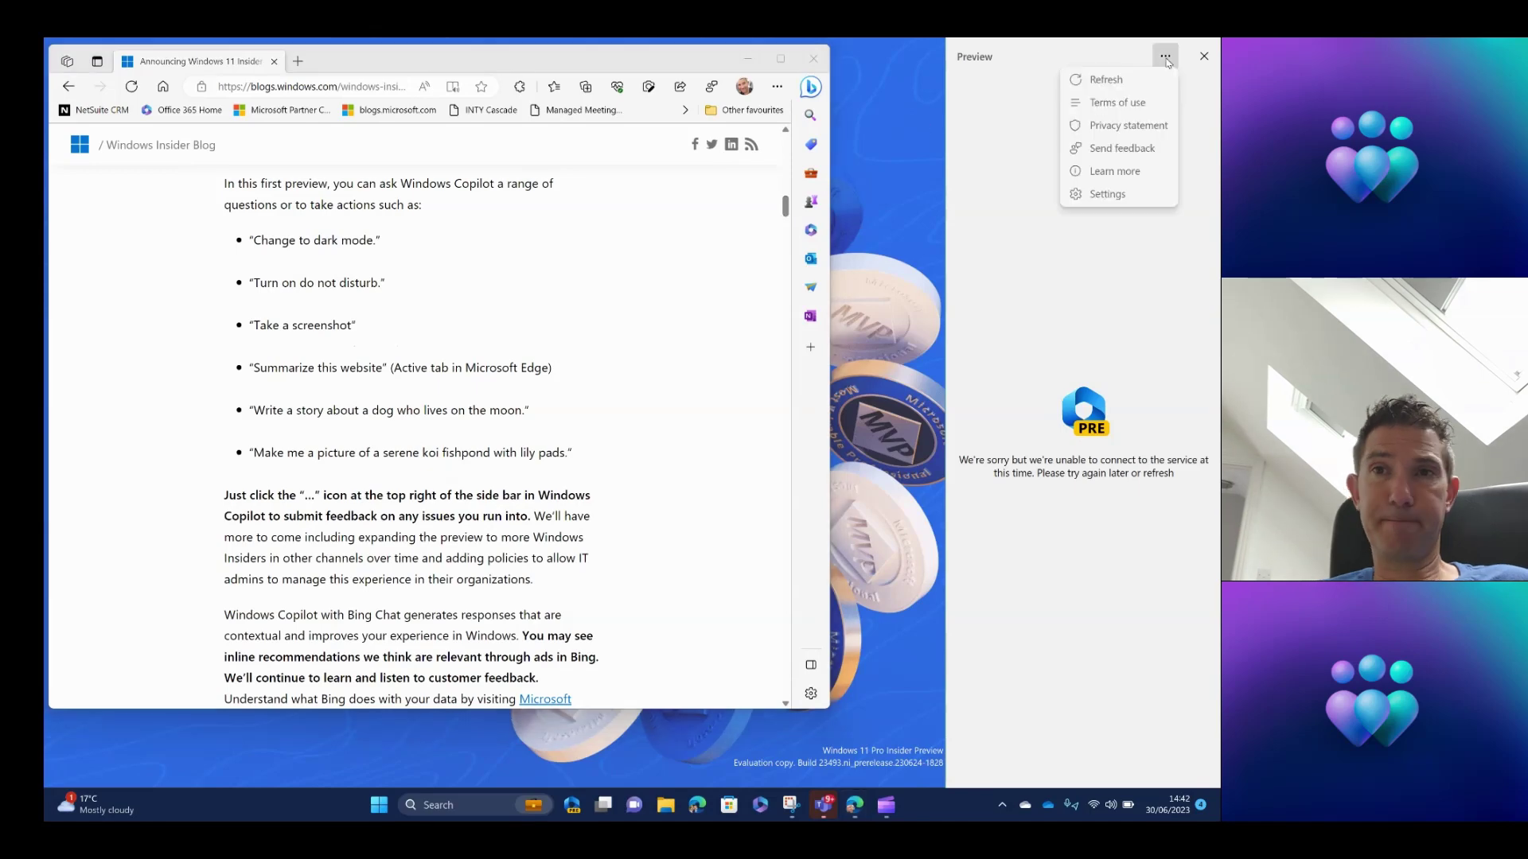
left_click(1105, 80)
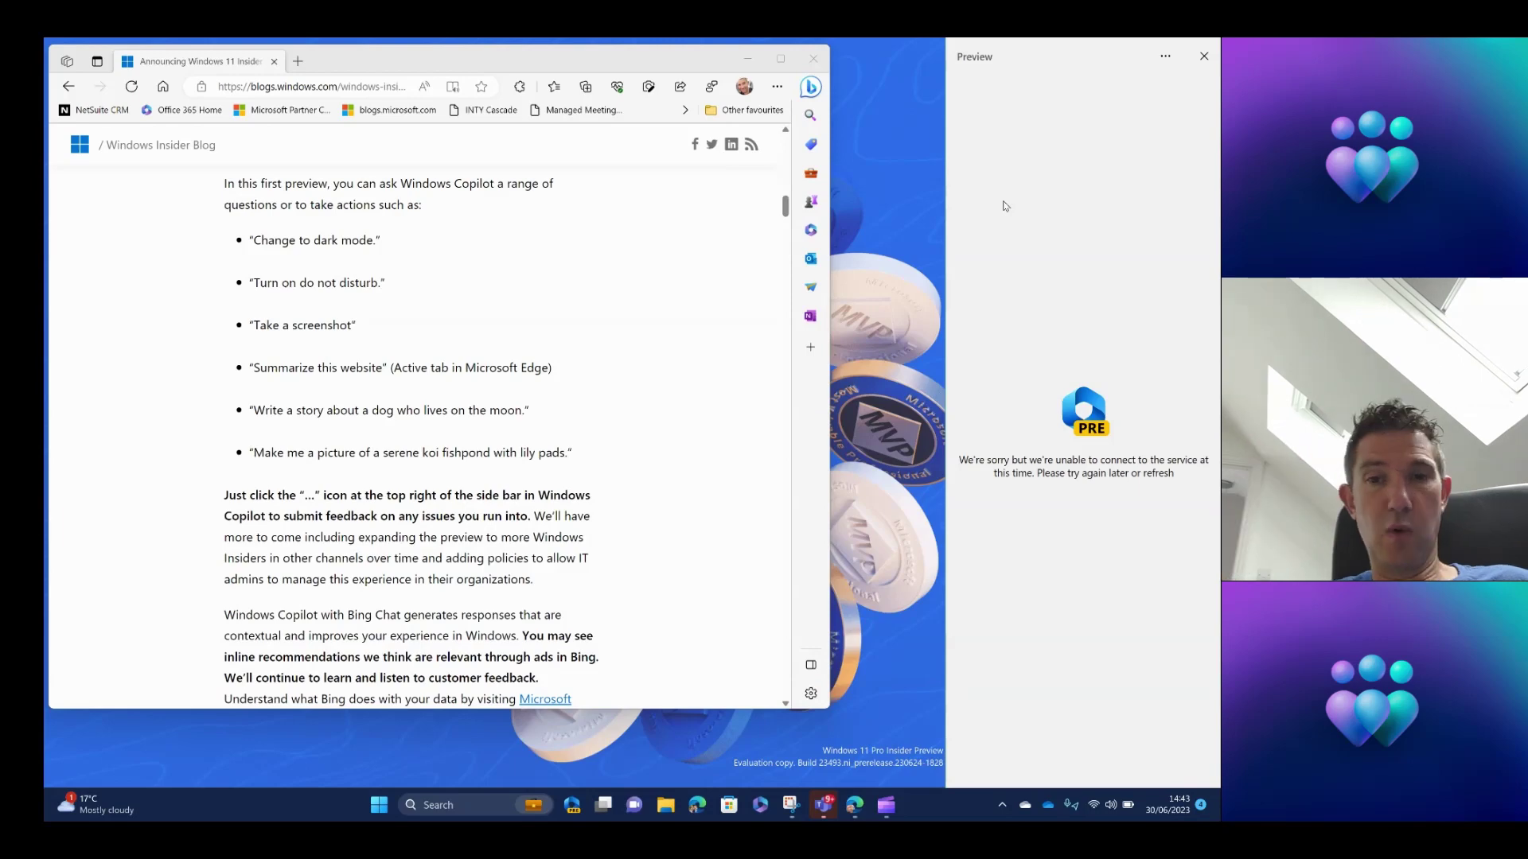
Refresh the Copilot pane from its ... menu so the Bing Chat welcome screen loads.
mouse_move(886, 809)
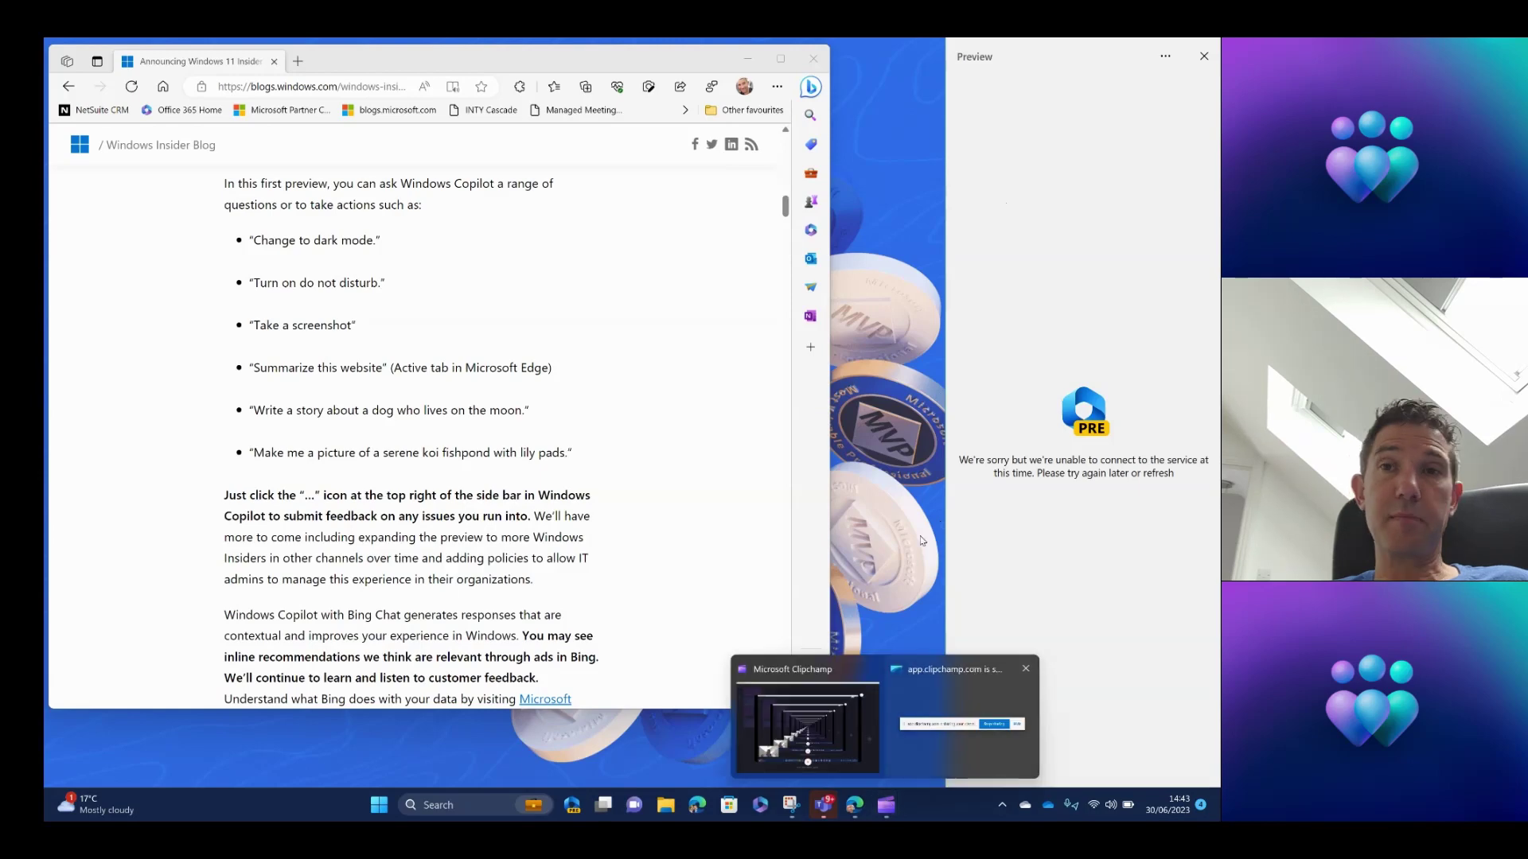
left_click(1166, 58)
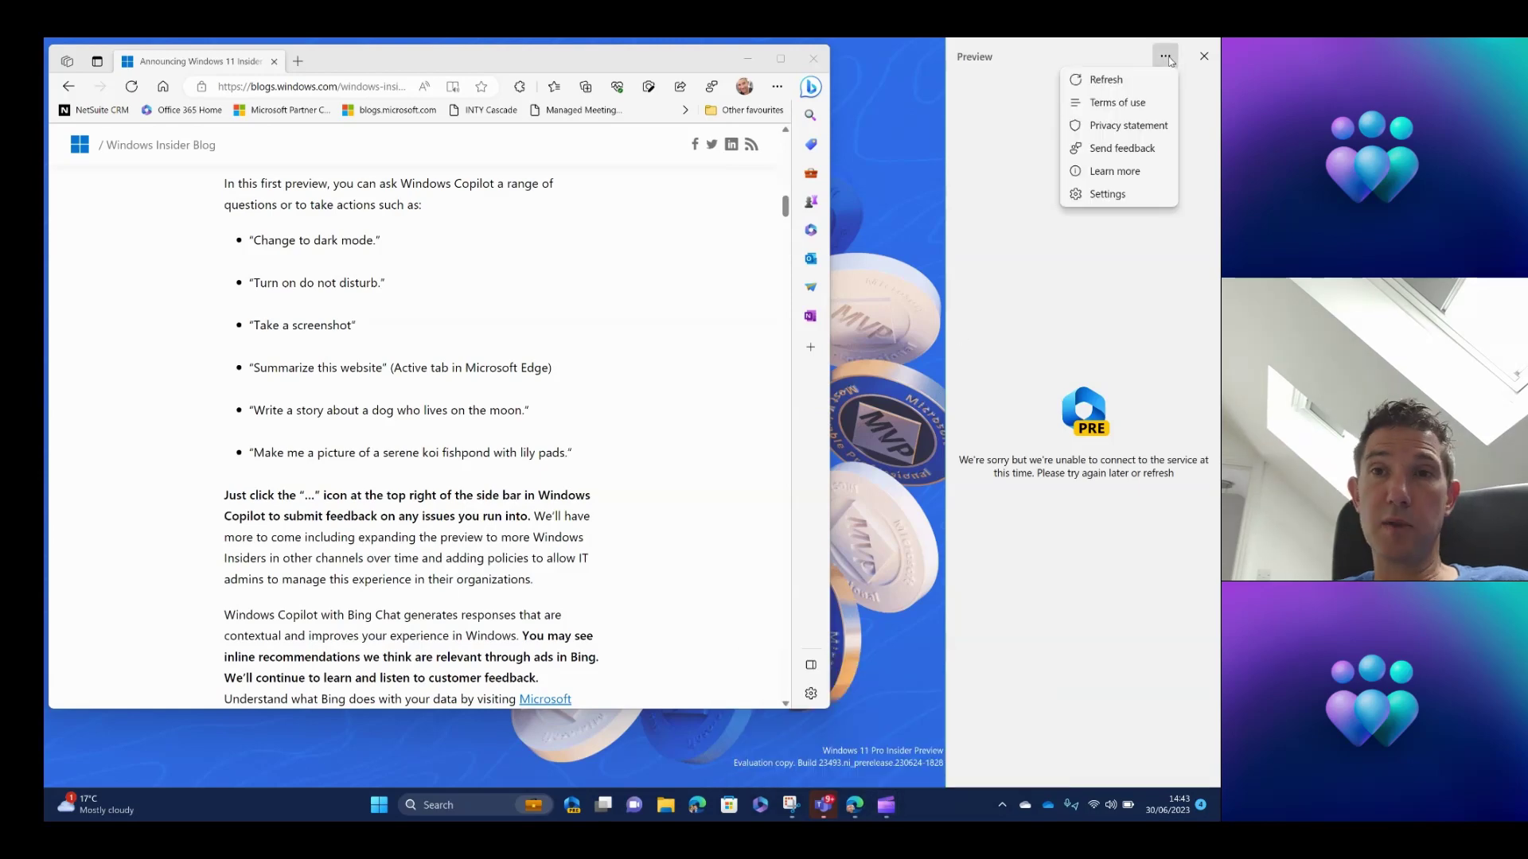
left_click(1114, 195)
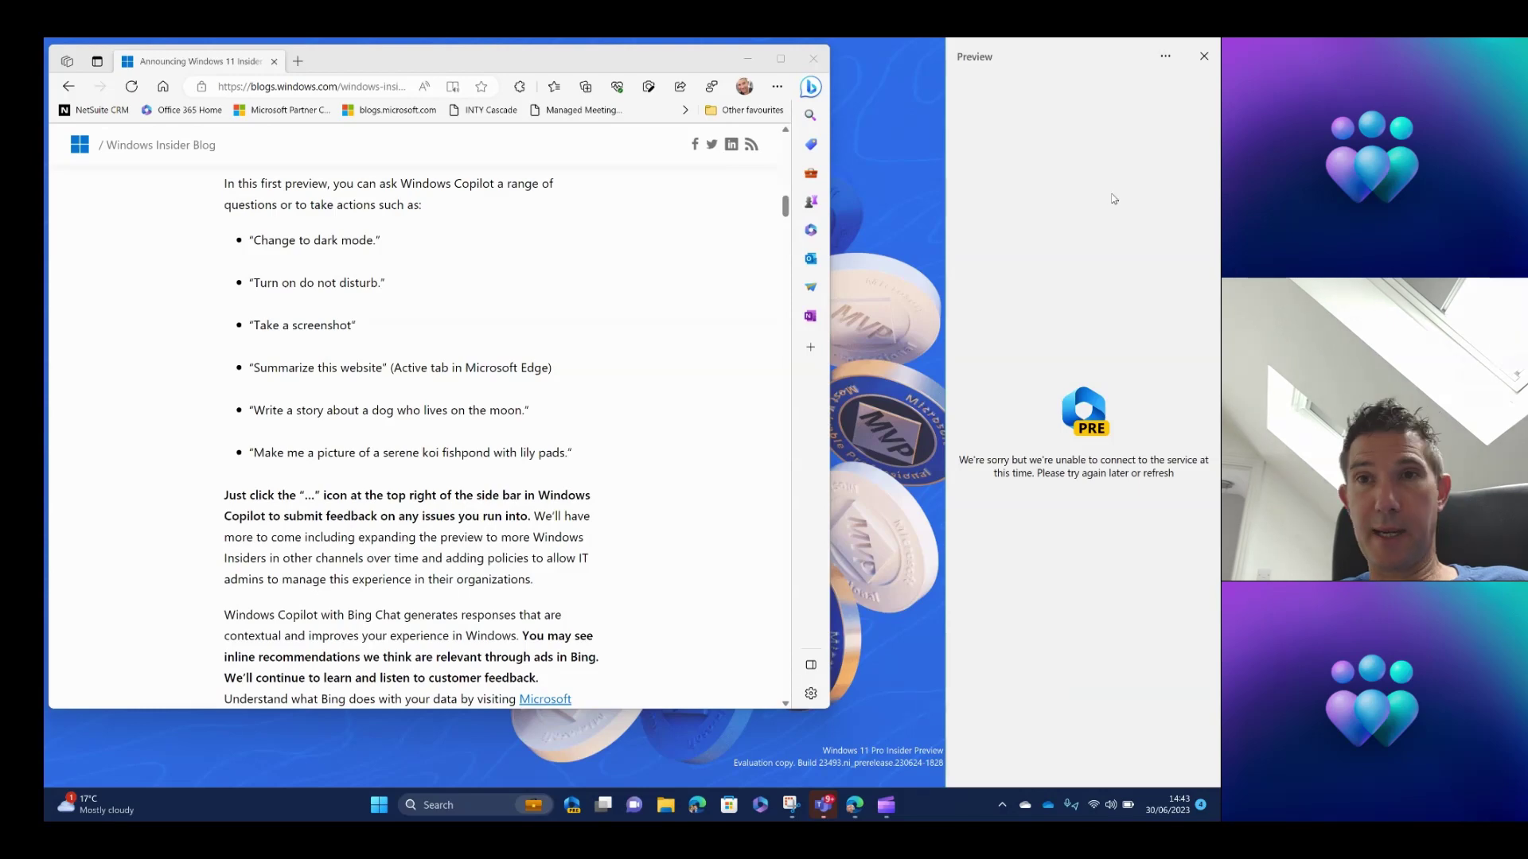
left_click(1166, 57)
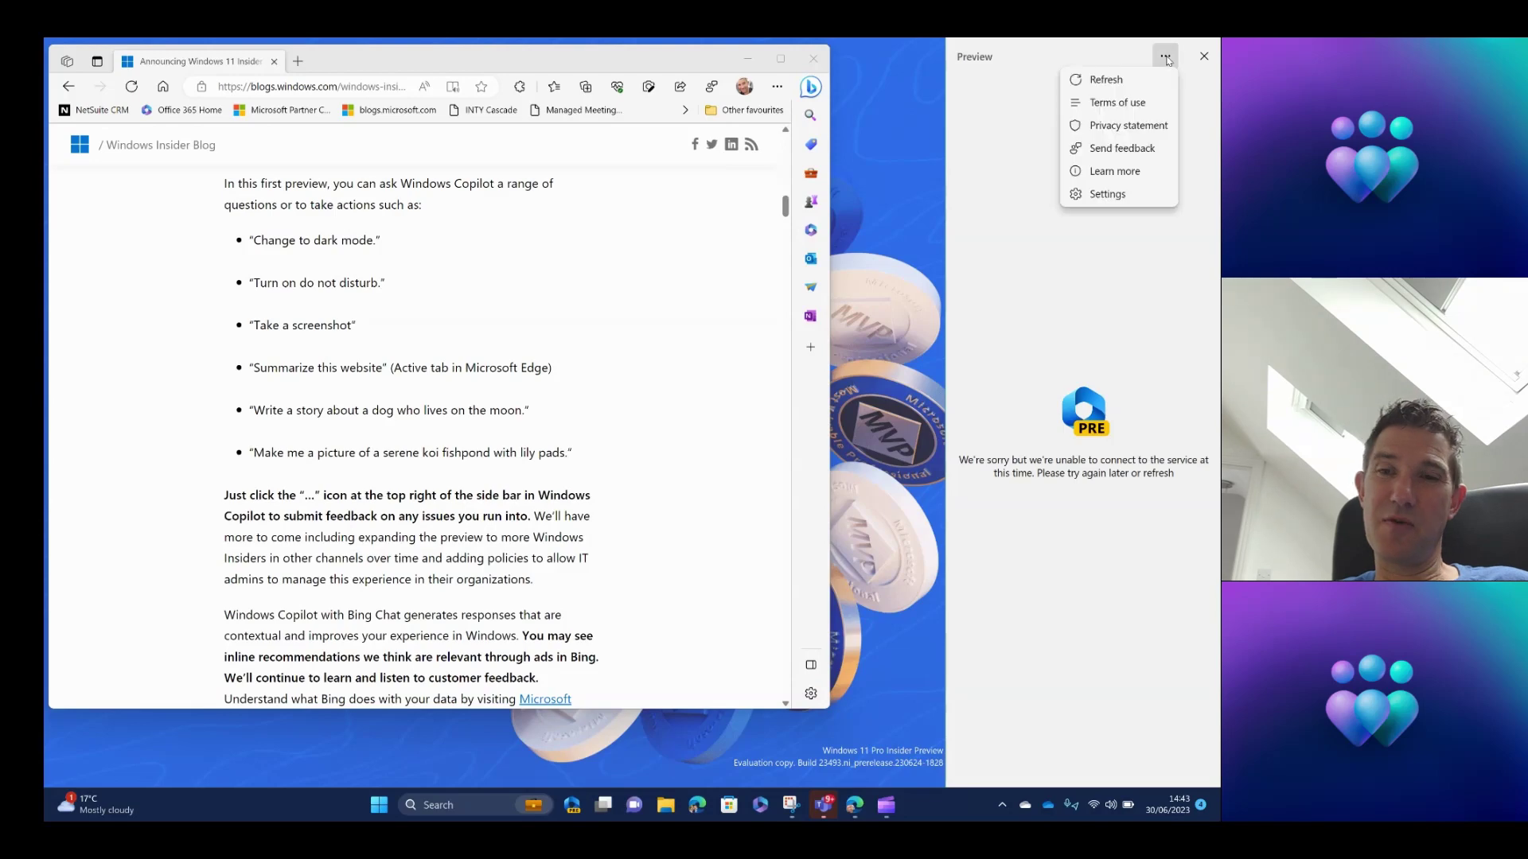
left_click(1130, 80)
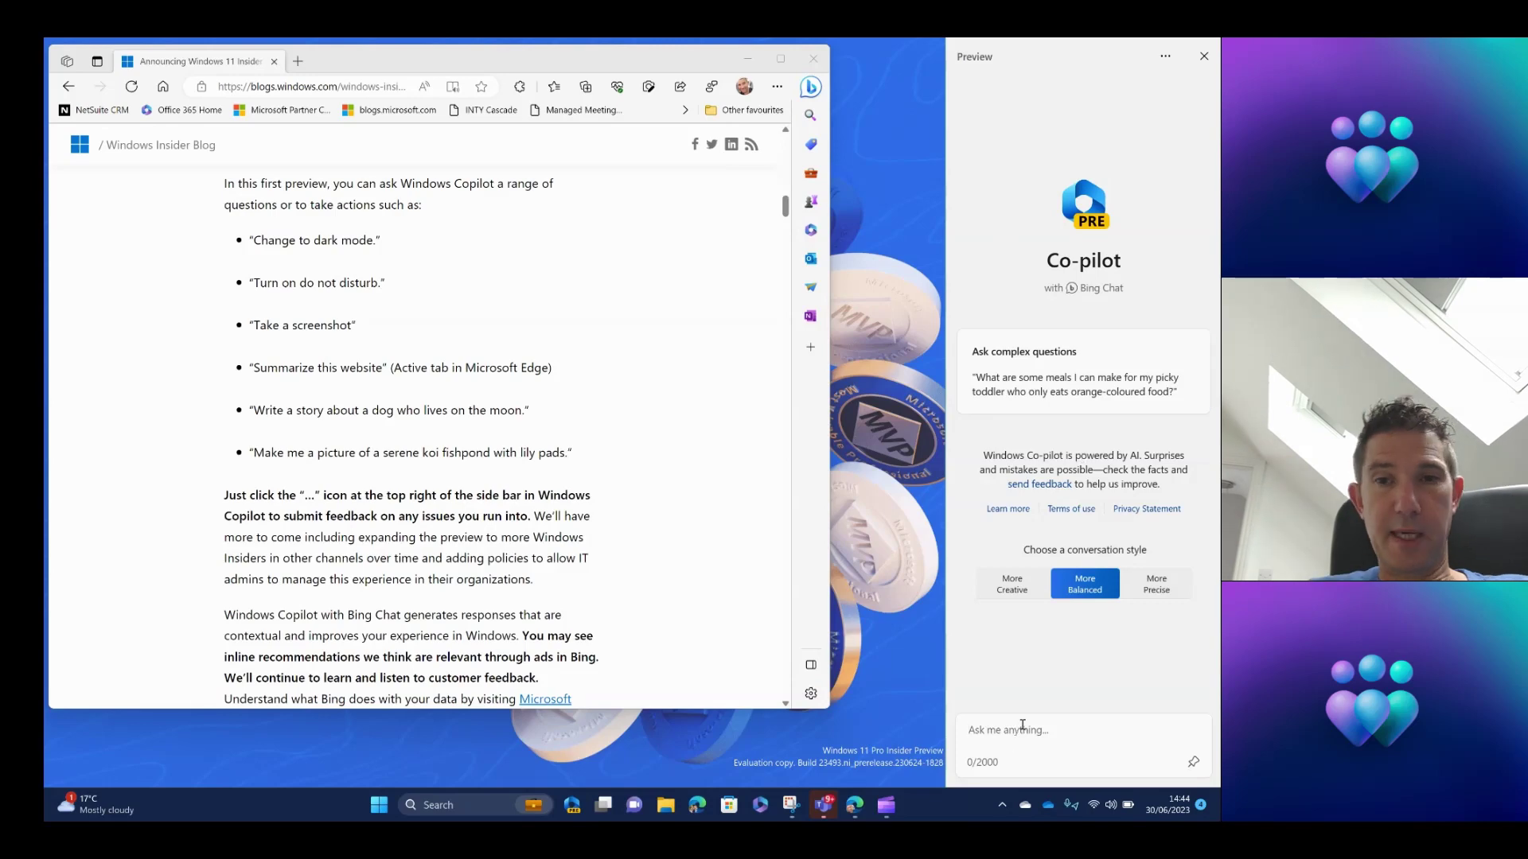
Ask Copilot 'Please can you summarise this webpage for me?'.
type("PLease can you ")
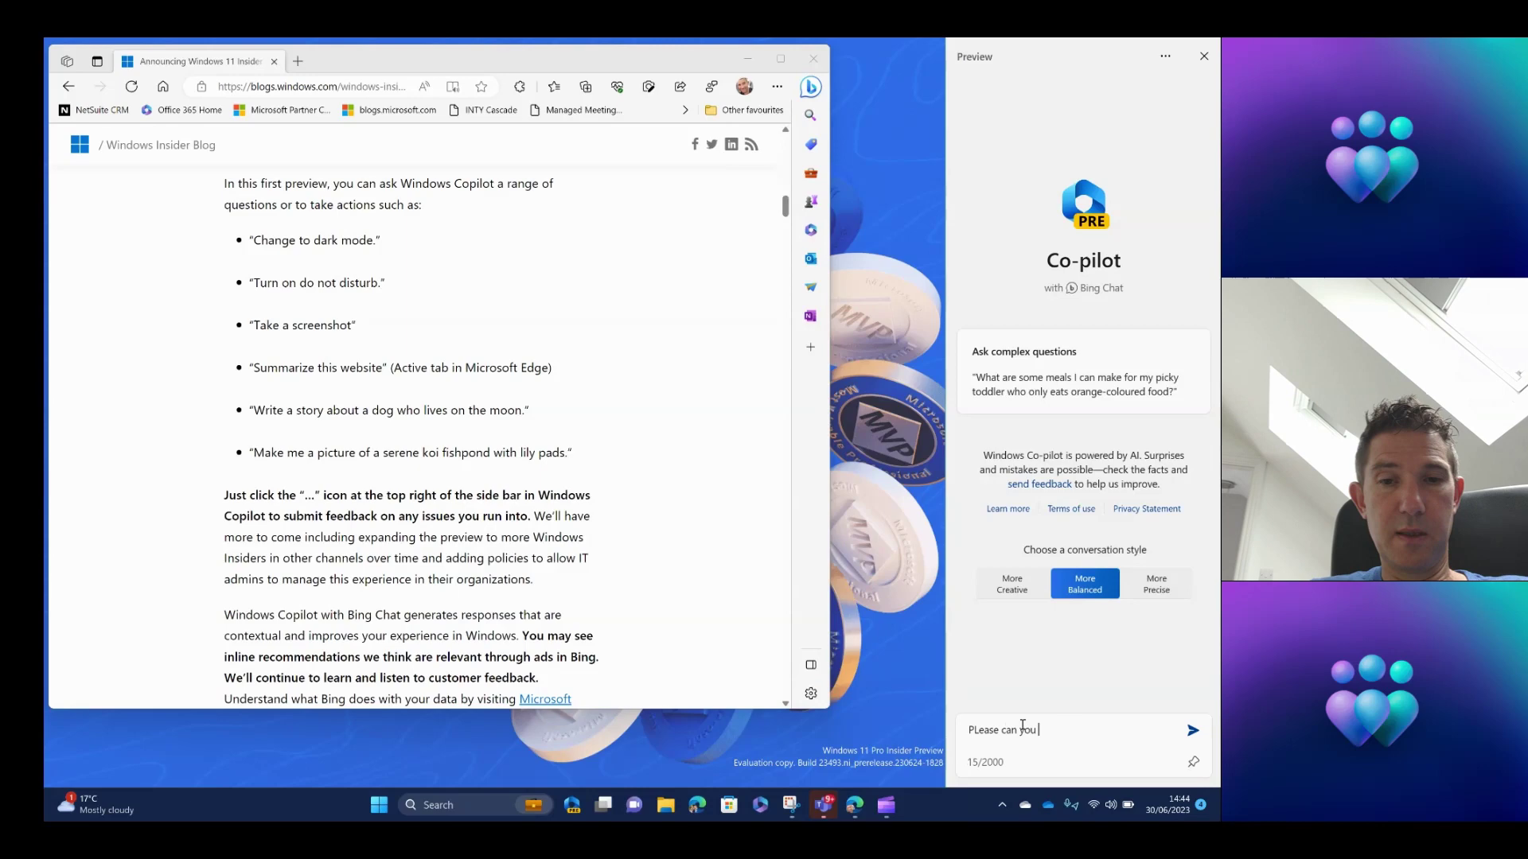
type("summa")
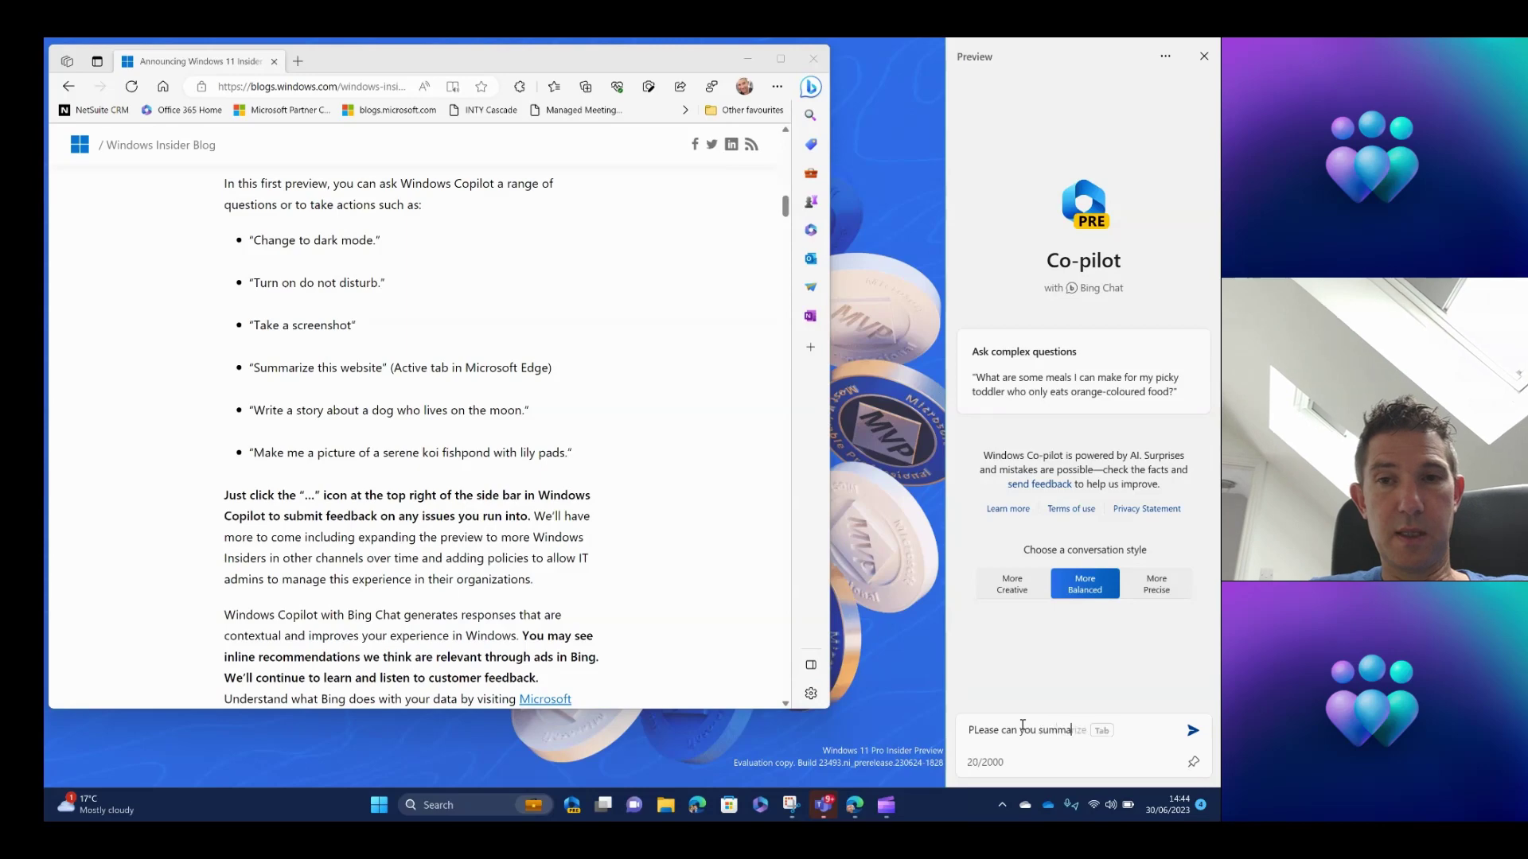
type("rise this ")
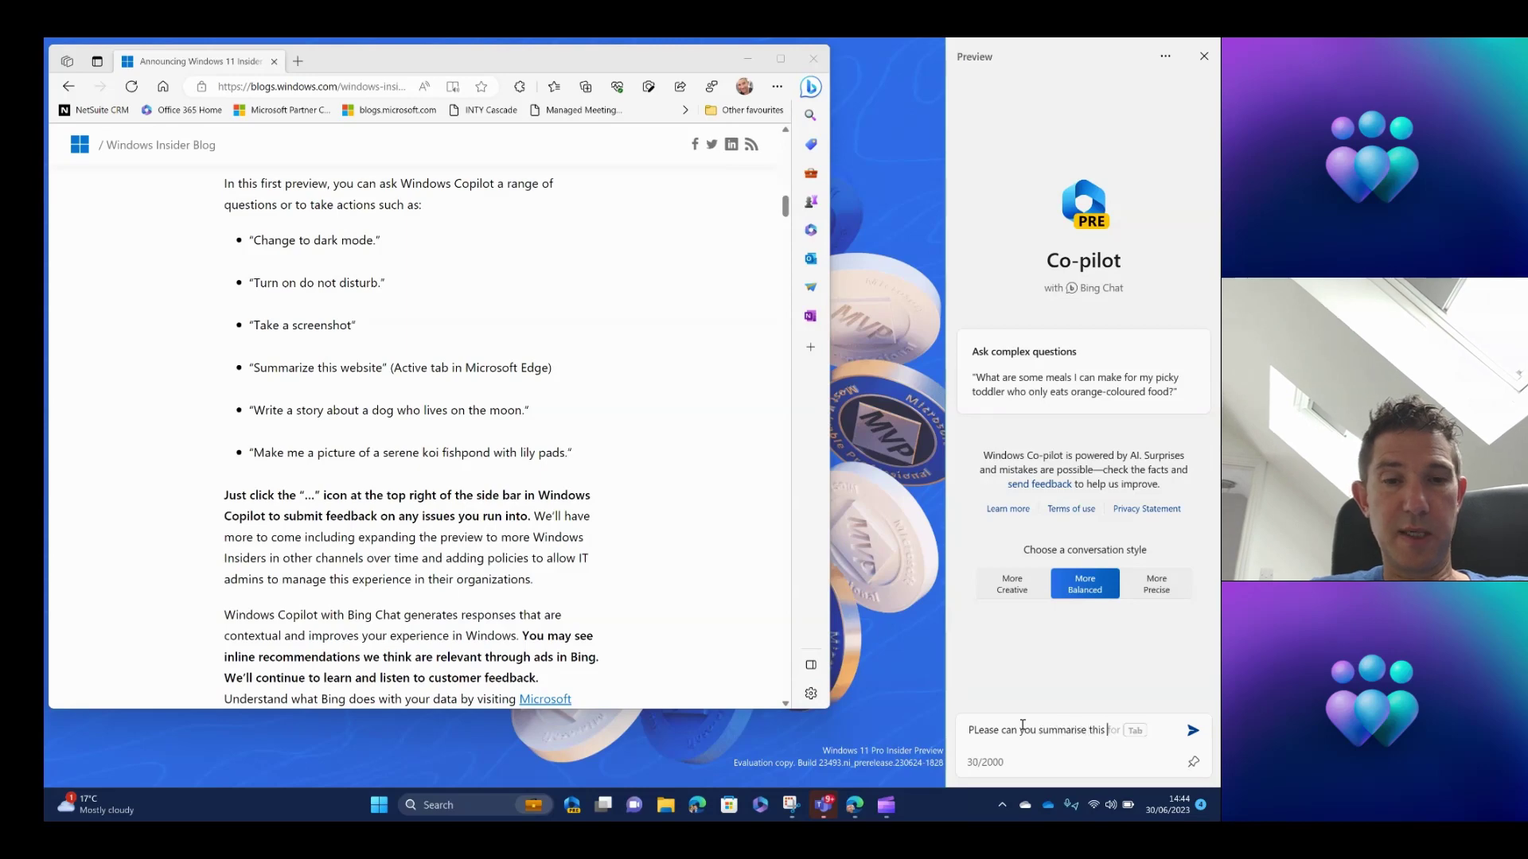
type("webpage for me?")
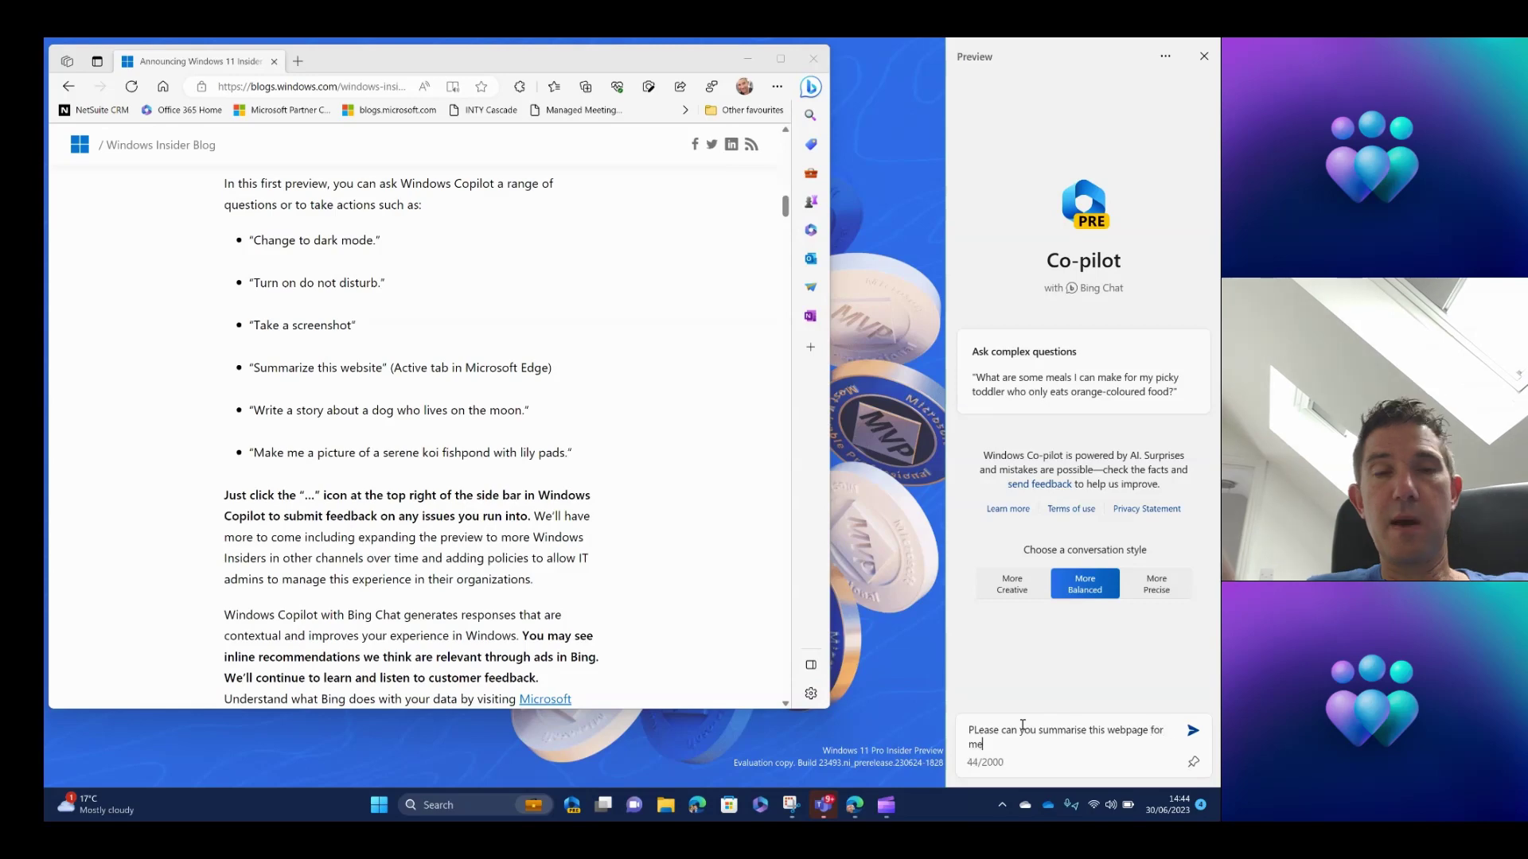
key("Return")
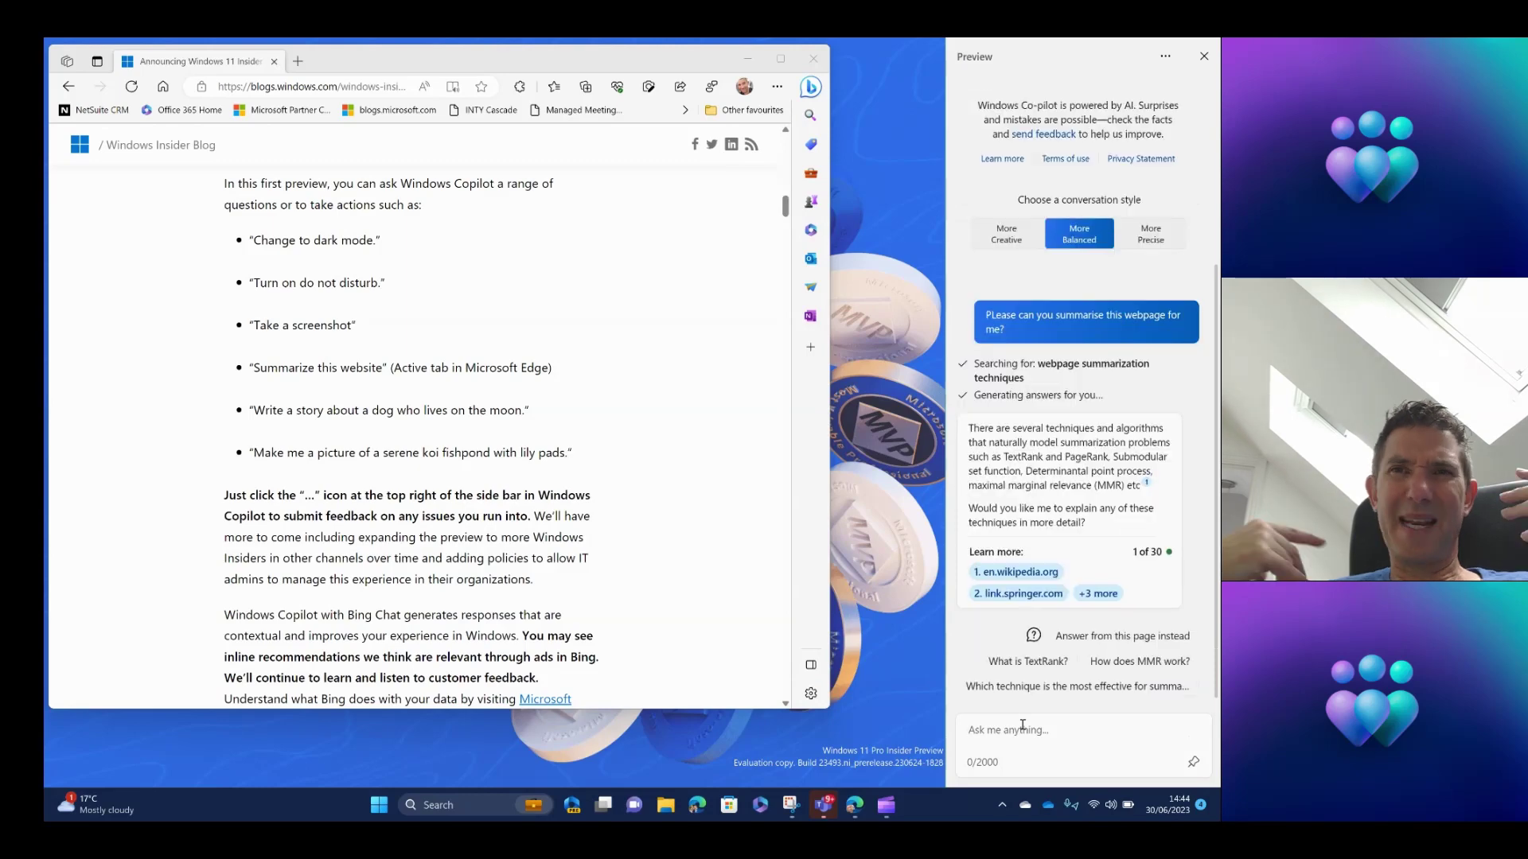
Send Copilot the request 'Summarise this website'.
left_click(1022, 726)
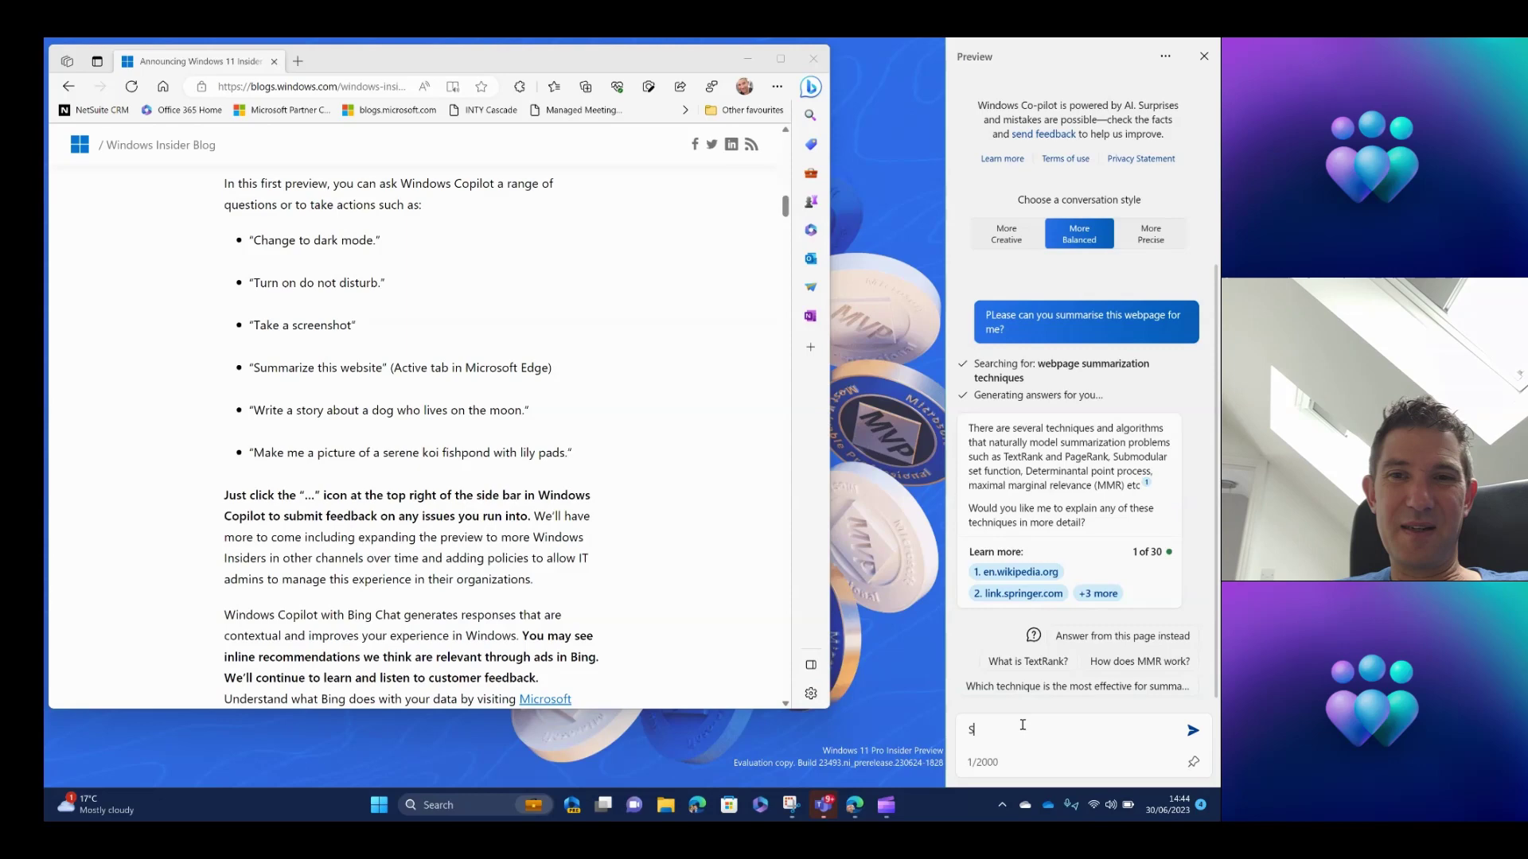
type("Summarise ")
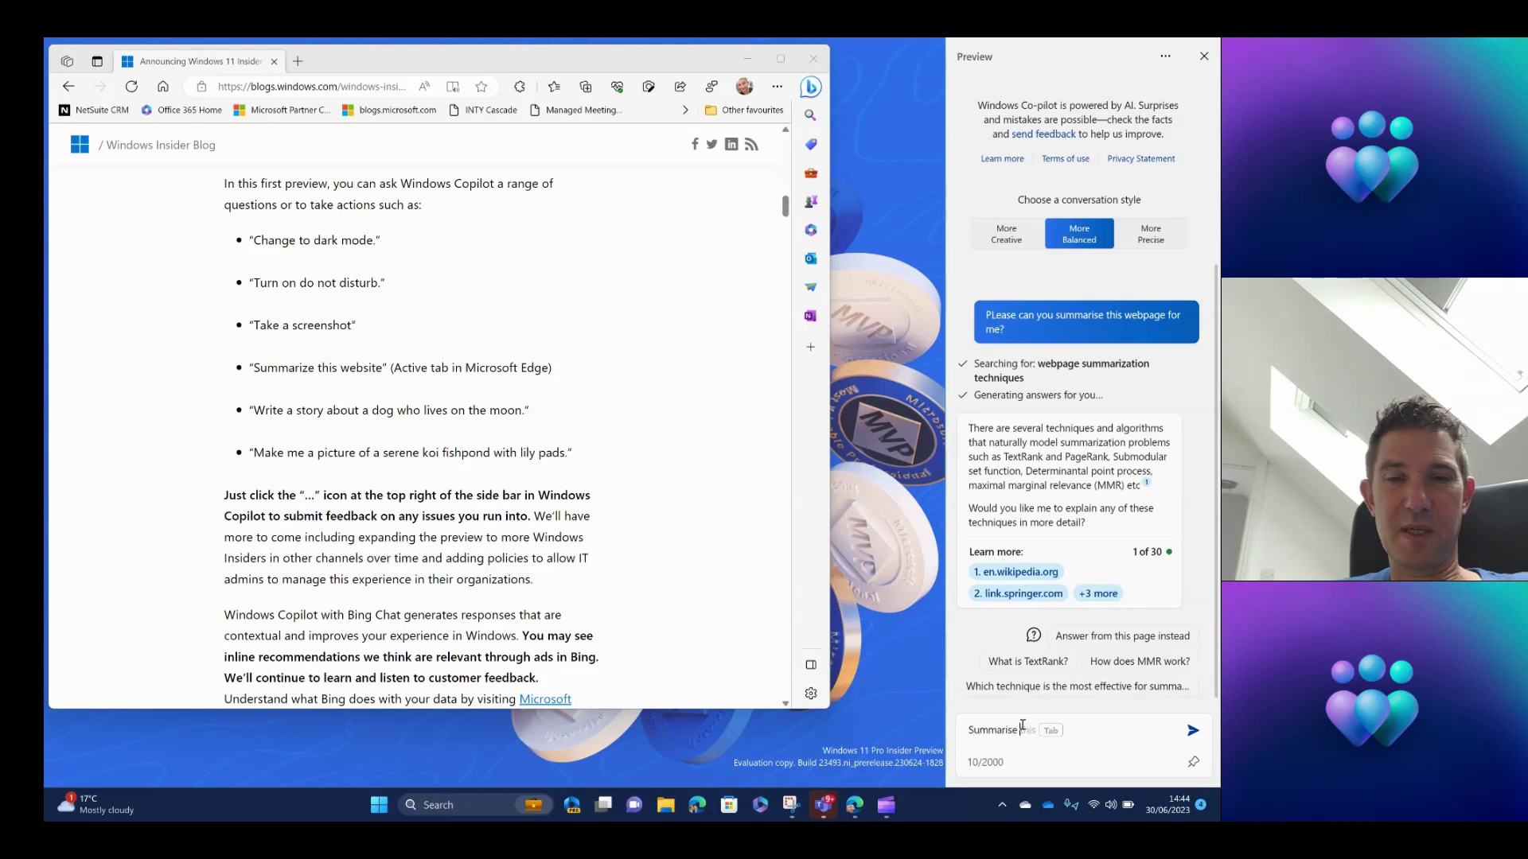
type("this website")
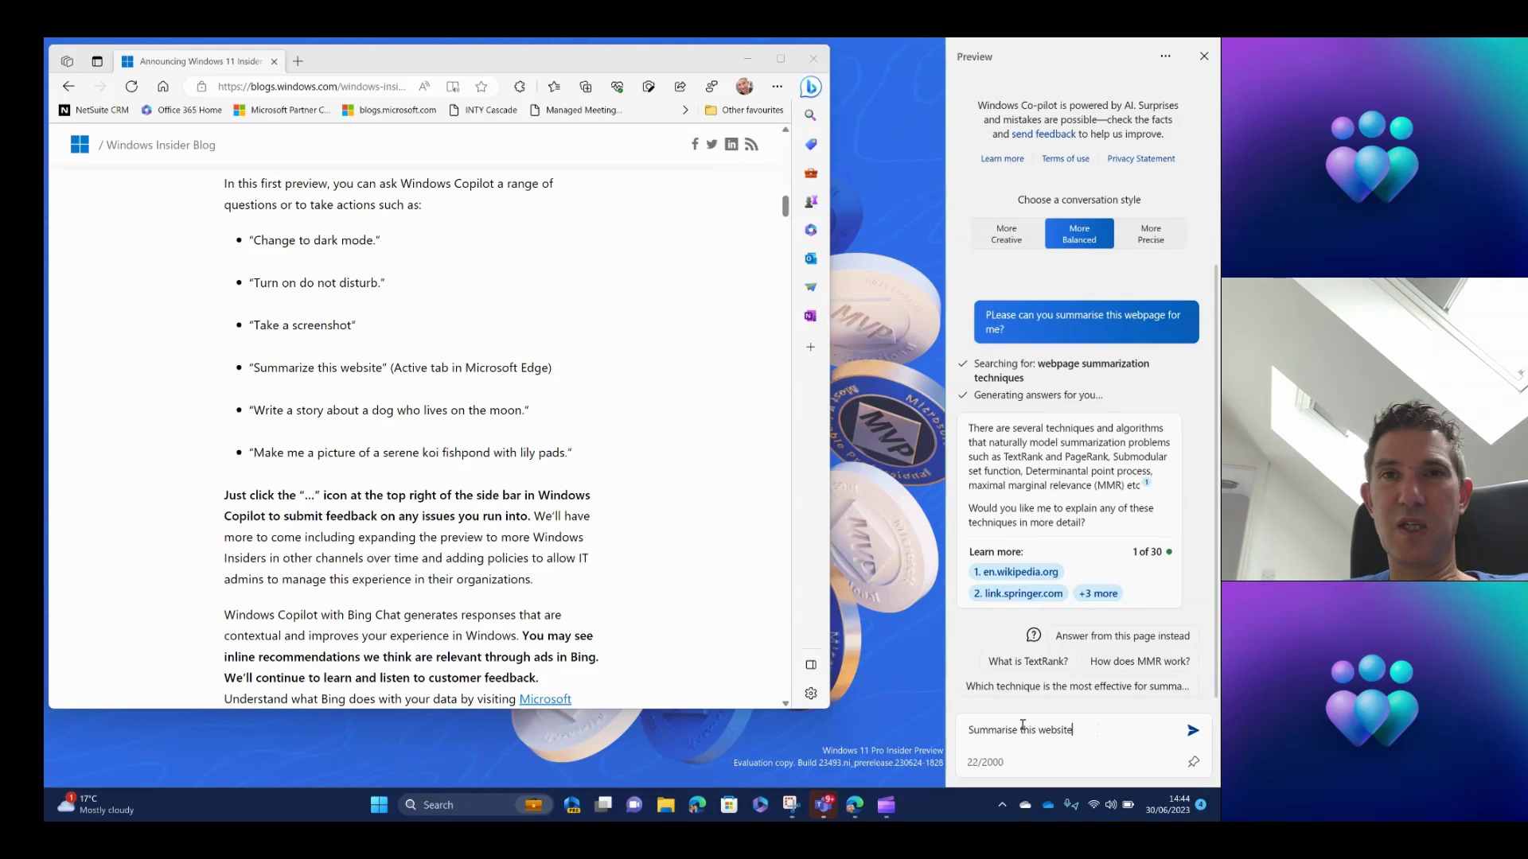
key("Return")
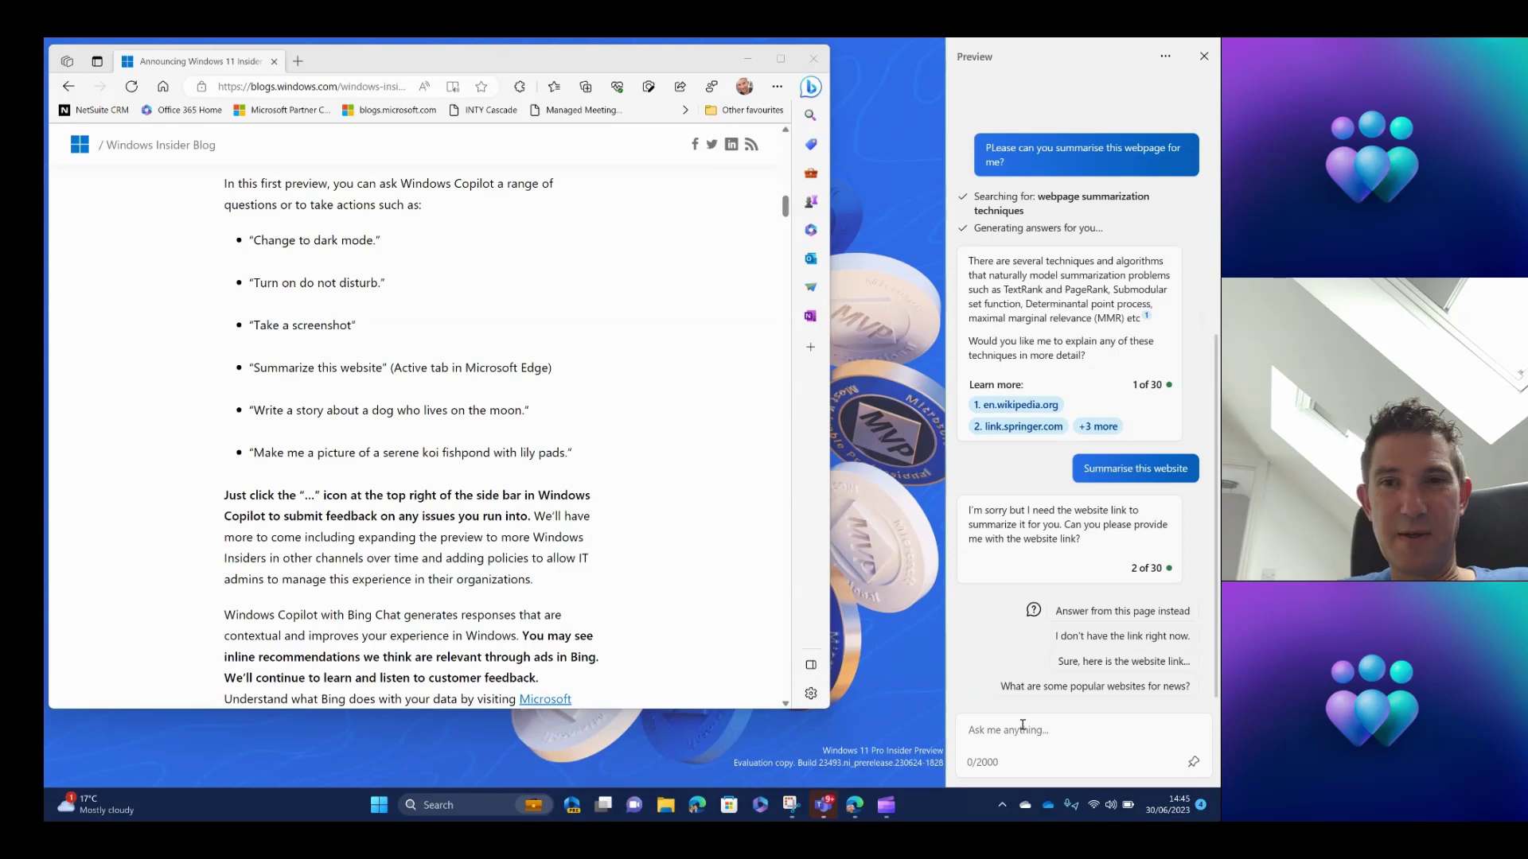
Send Copilot the request 'Change to darkmode', correcting a typo along the way.
type("Chnage to")
key("BackSpace")
key("BackSpace")
key("BackSpace")
key("BackSpace")
key("BackSpace")
key("BackSpace")
key("BackSpace")
key("BackSpace")
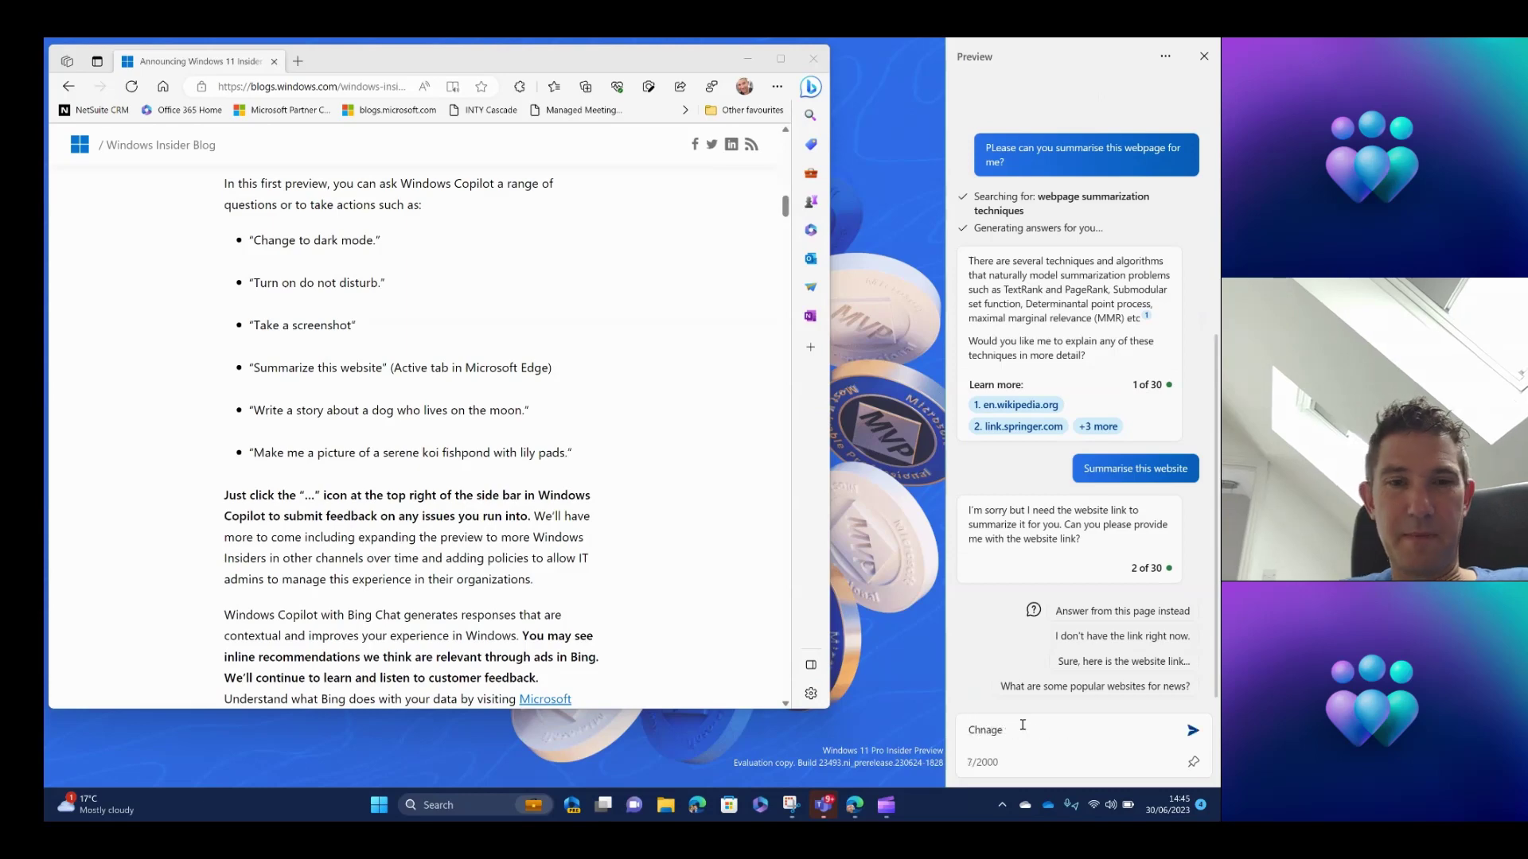
type("ange to ")
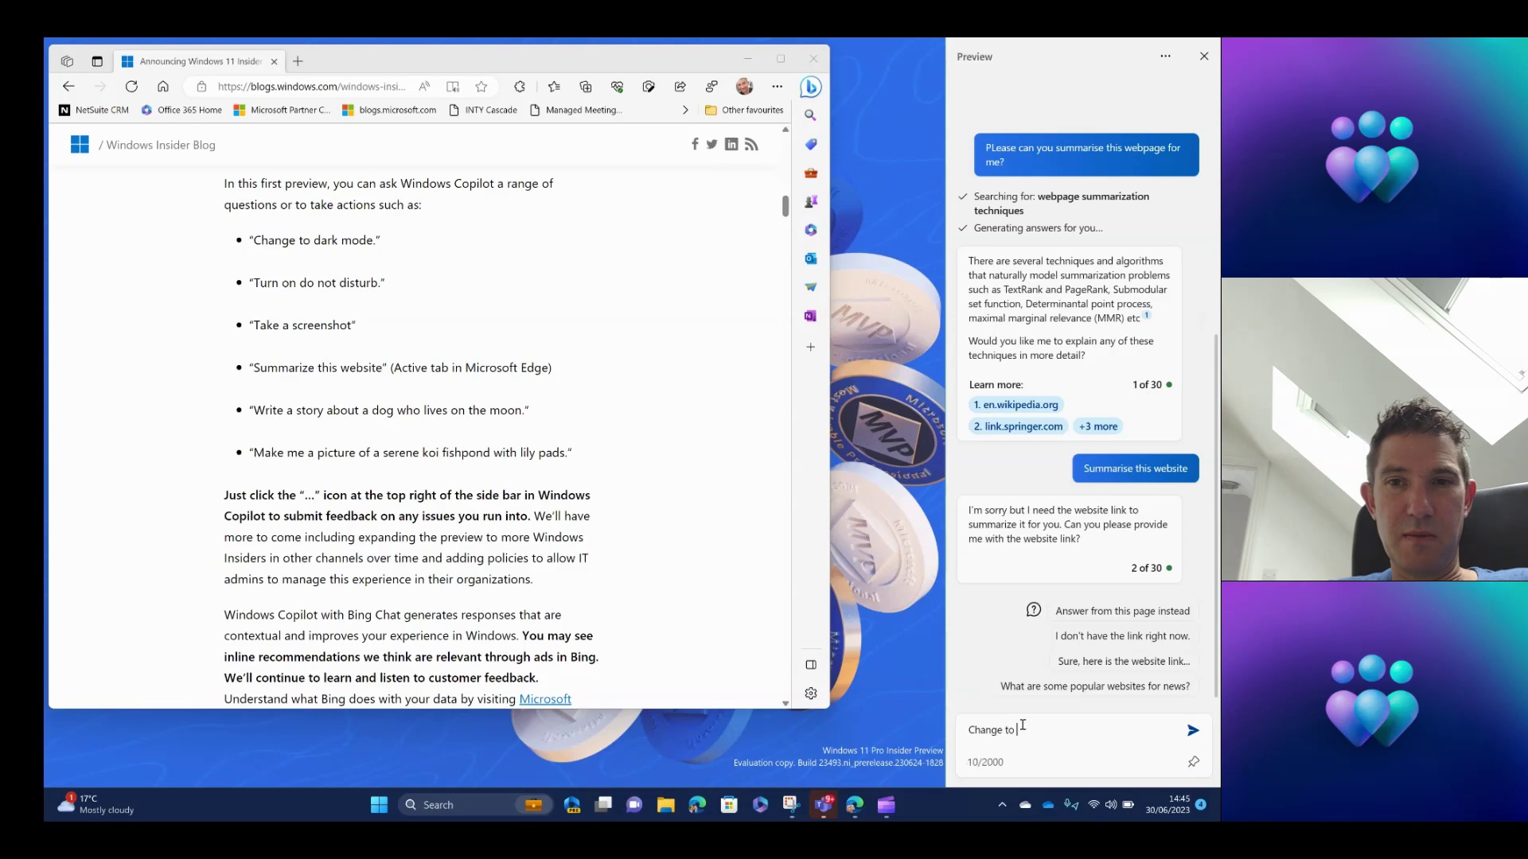
type("darkmode")
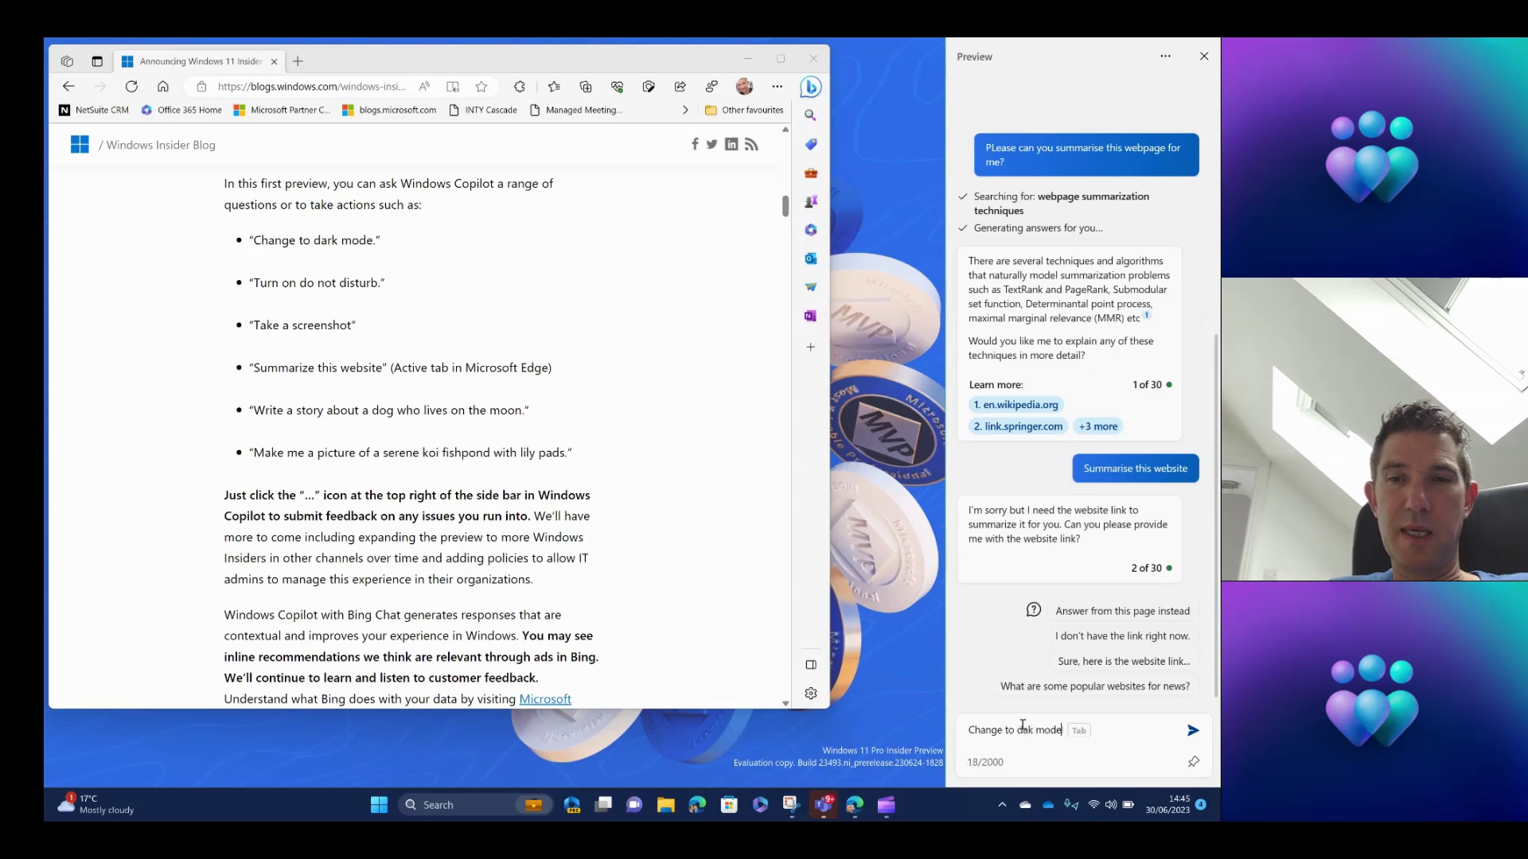
key("Return")
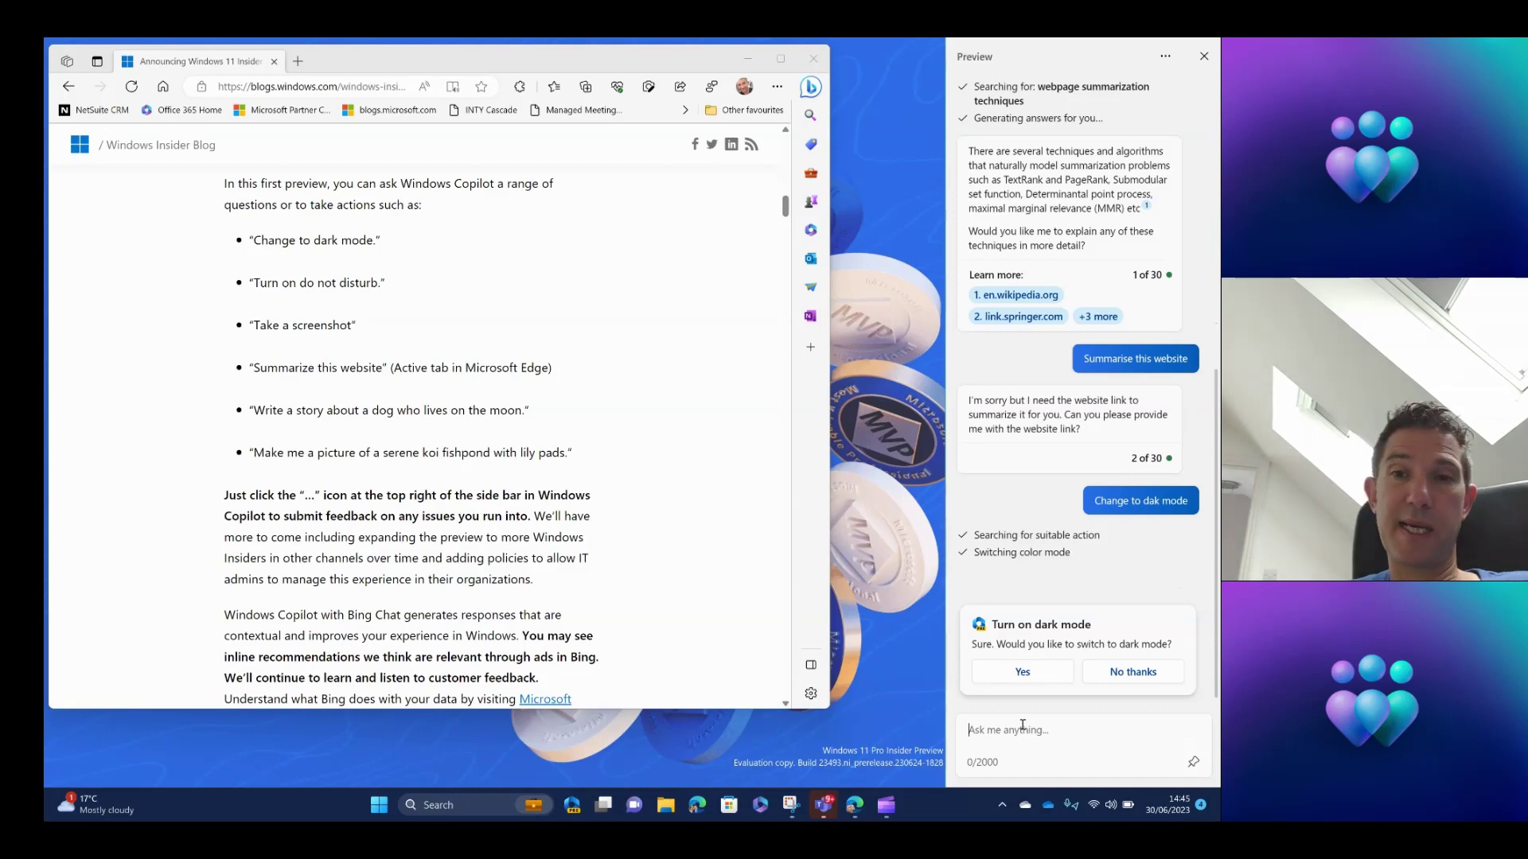
Answer Yes on the Turn on dark mode card, then return to the question box.
left_click(1023, 672)
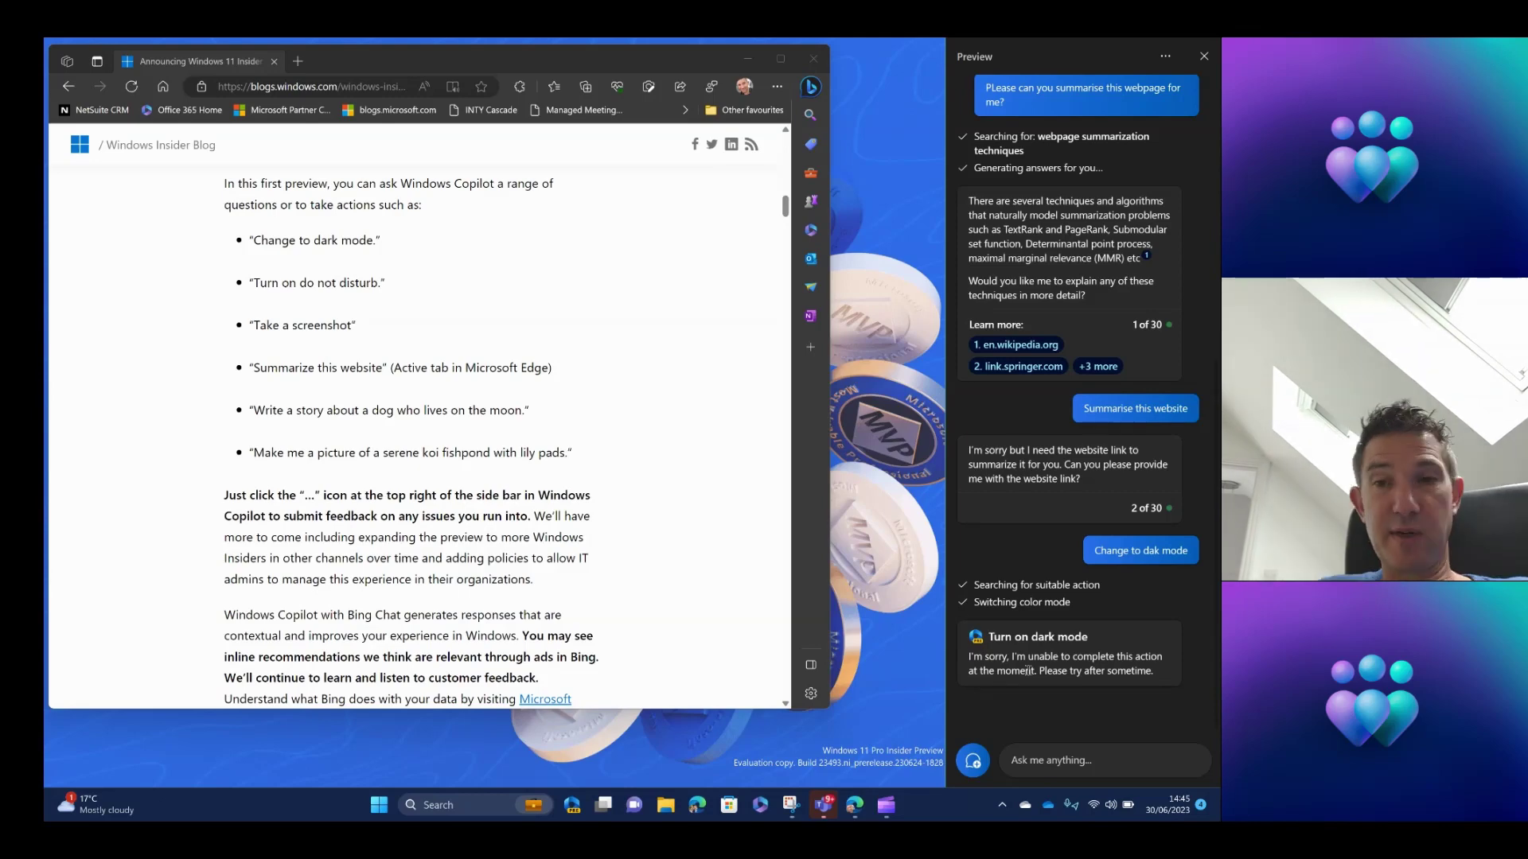
left_click(1059, 752)
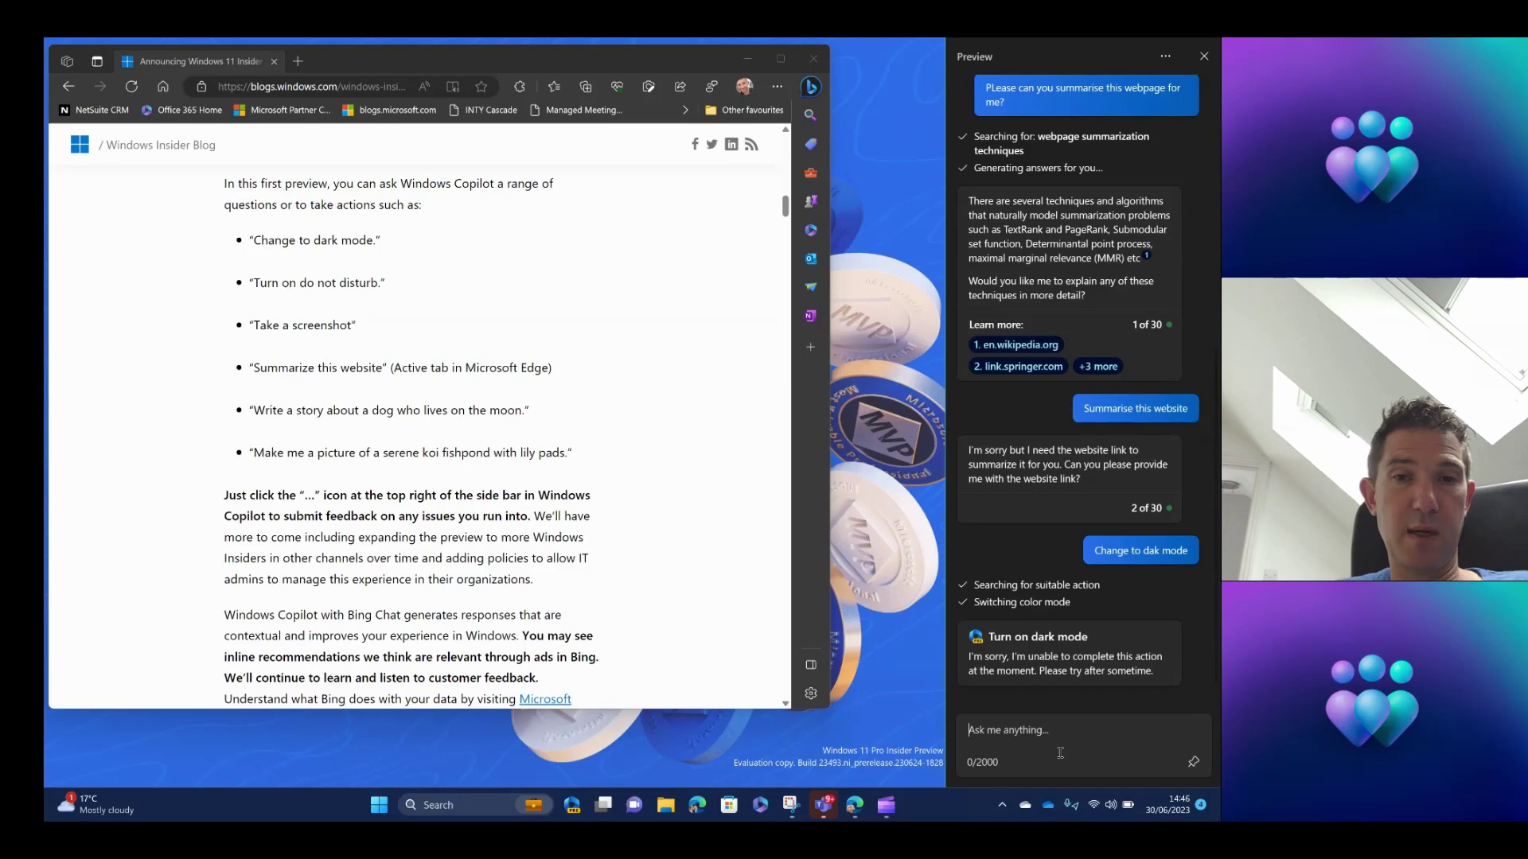
Ask Copilot 'Please take a screenshot', accepting the suggested word completion.
type("PLease")
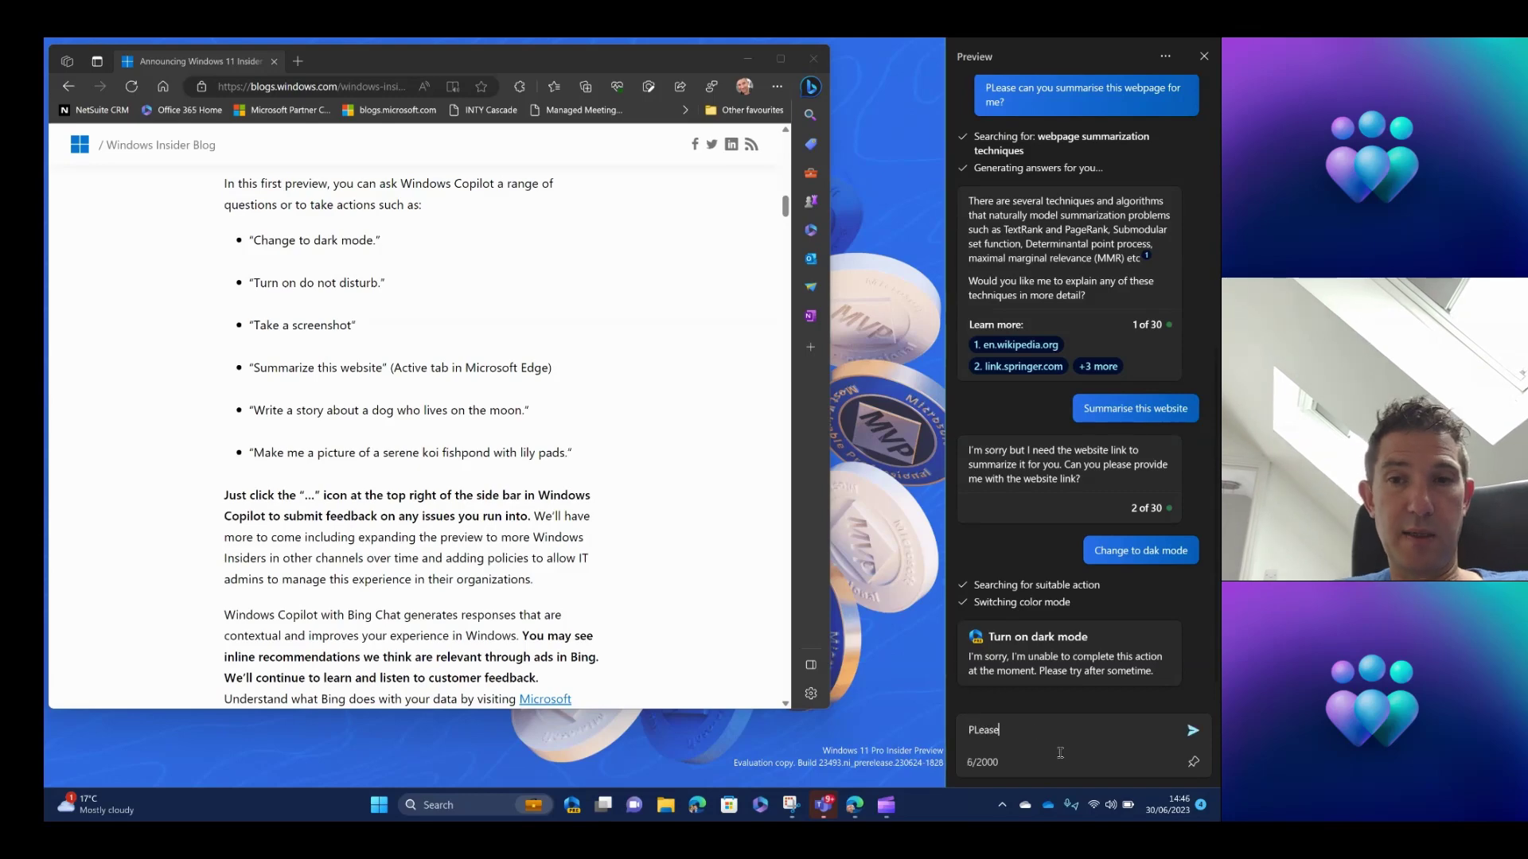
type(" take a screensho")
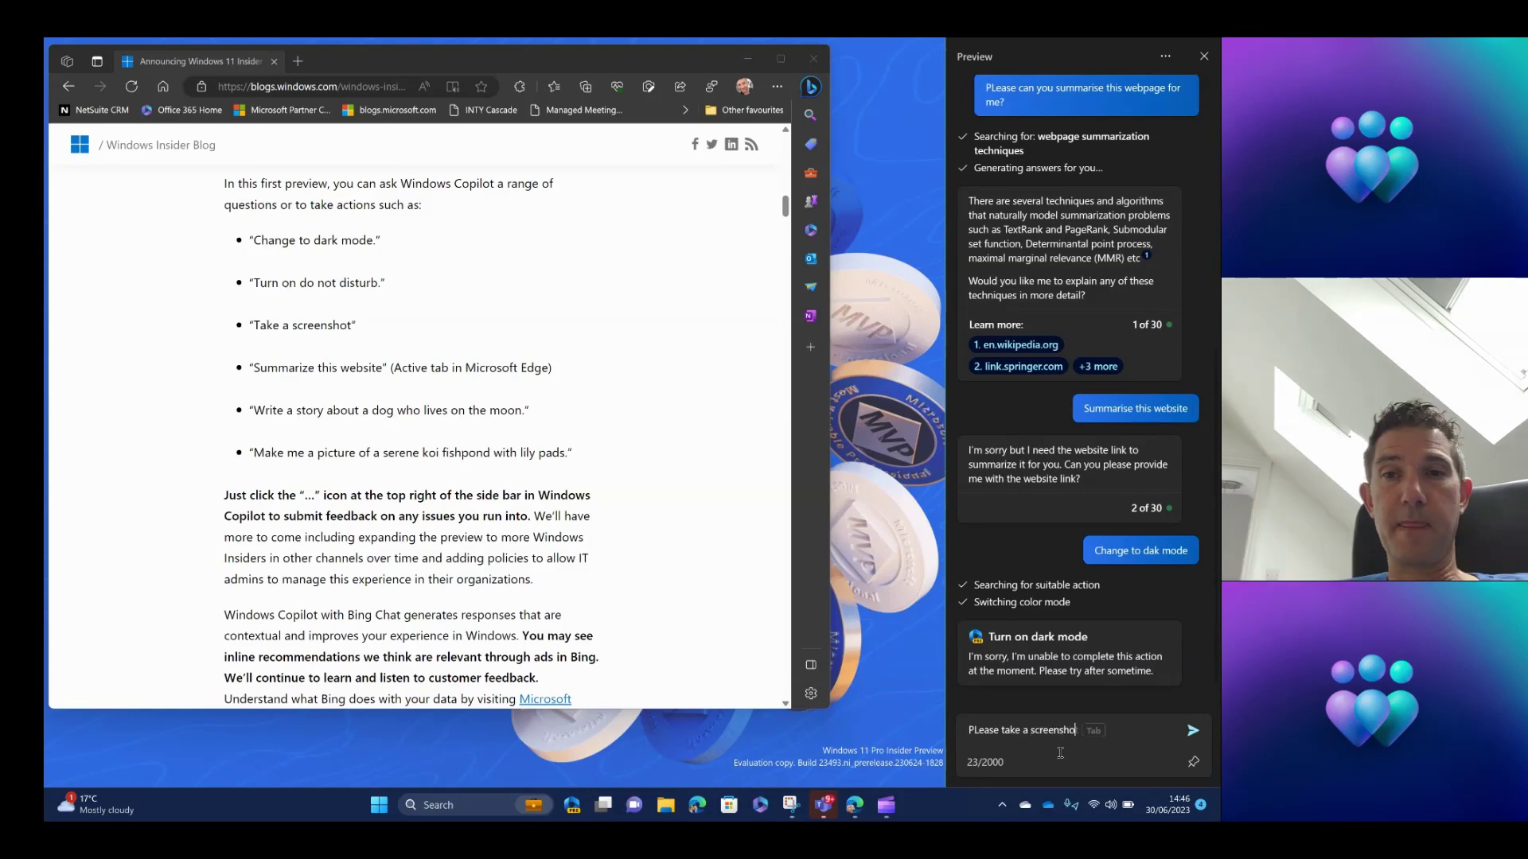
key("Tab")
key("Return")
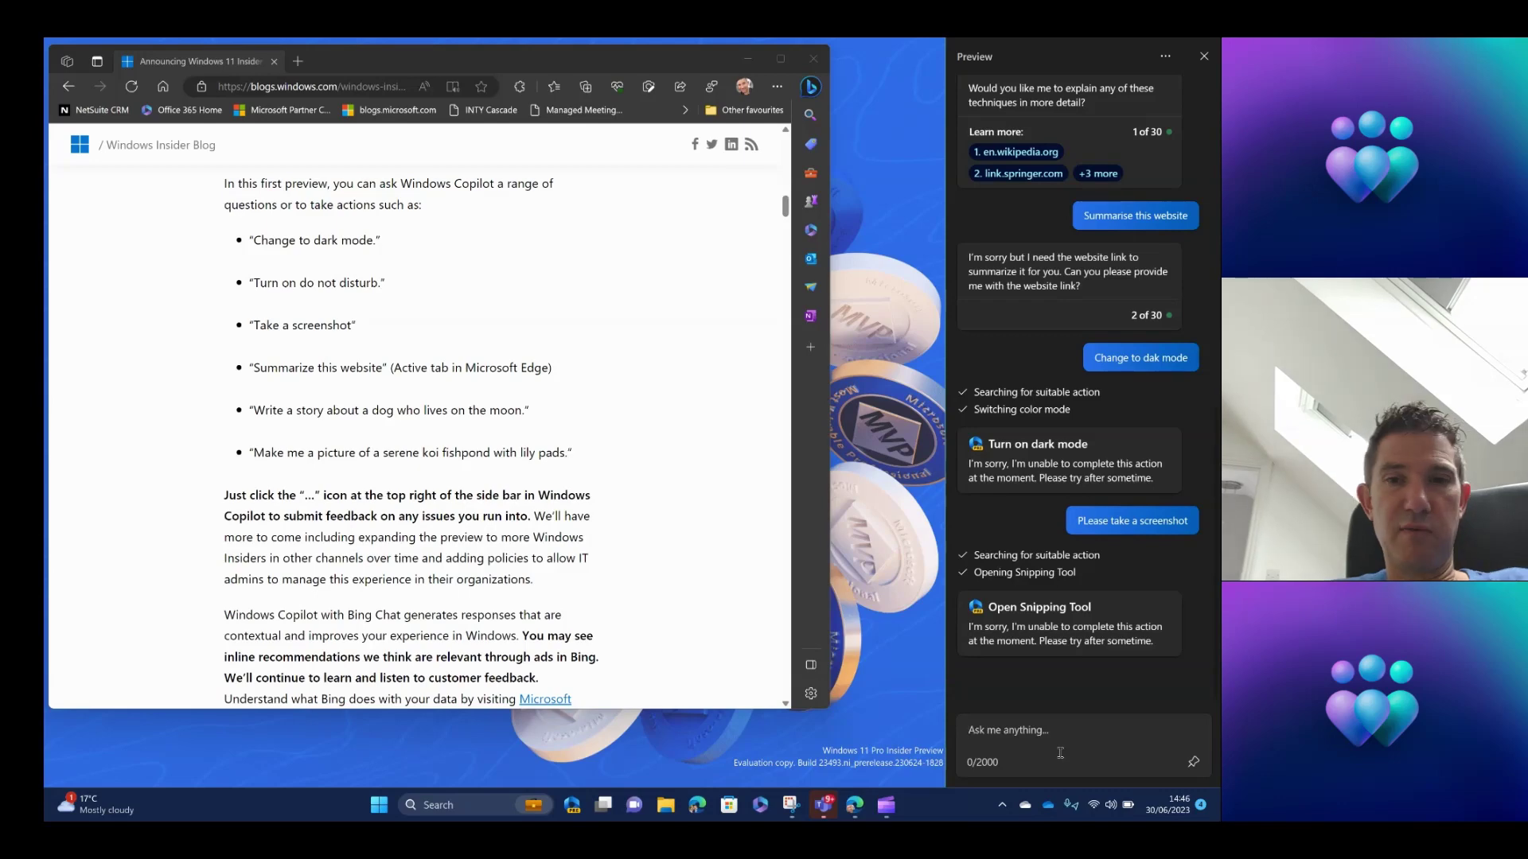
Open and close the Win+Shift+S snipping overlay, and start typing 'Writ' in the question box.
type("W")
key("super+shift+s")
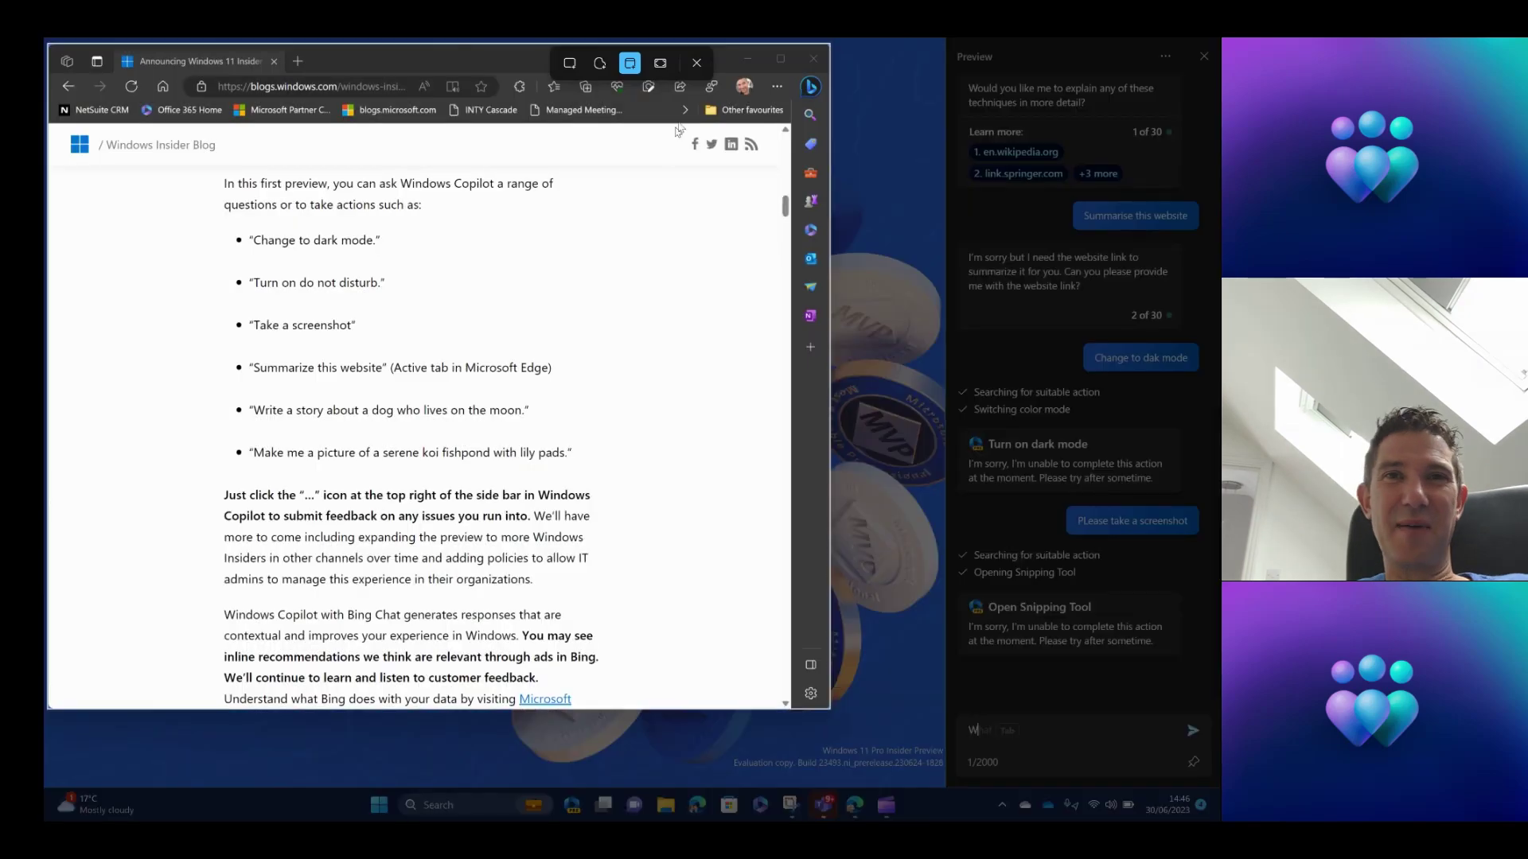
left_click(696, 62)
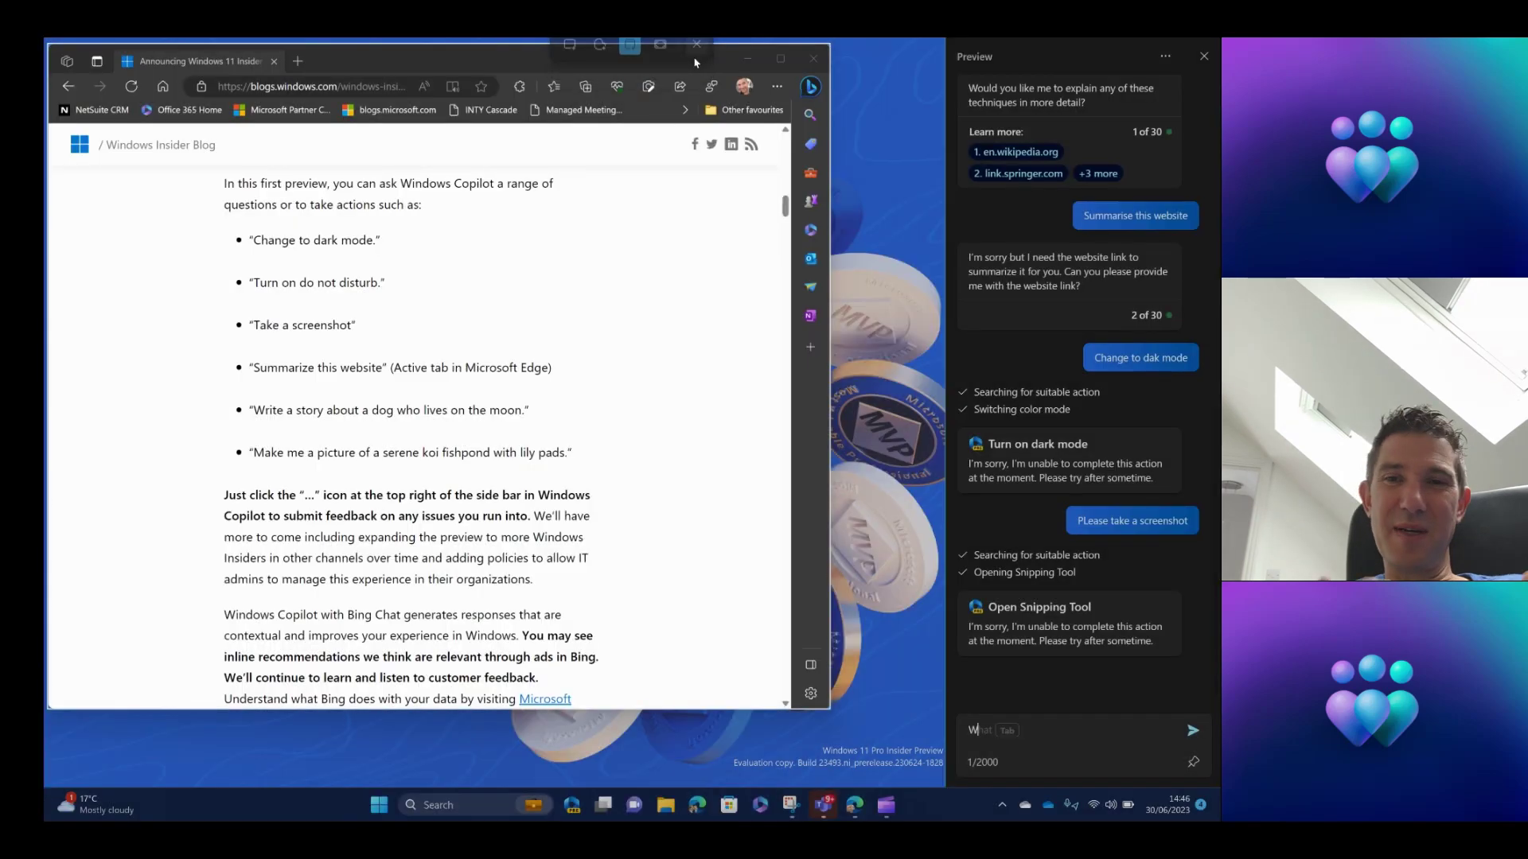
type("rit")
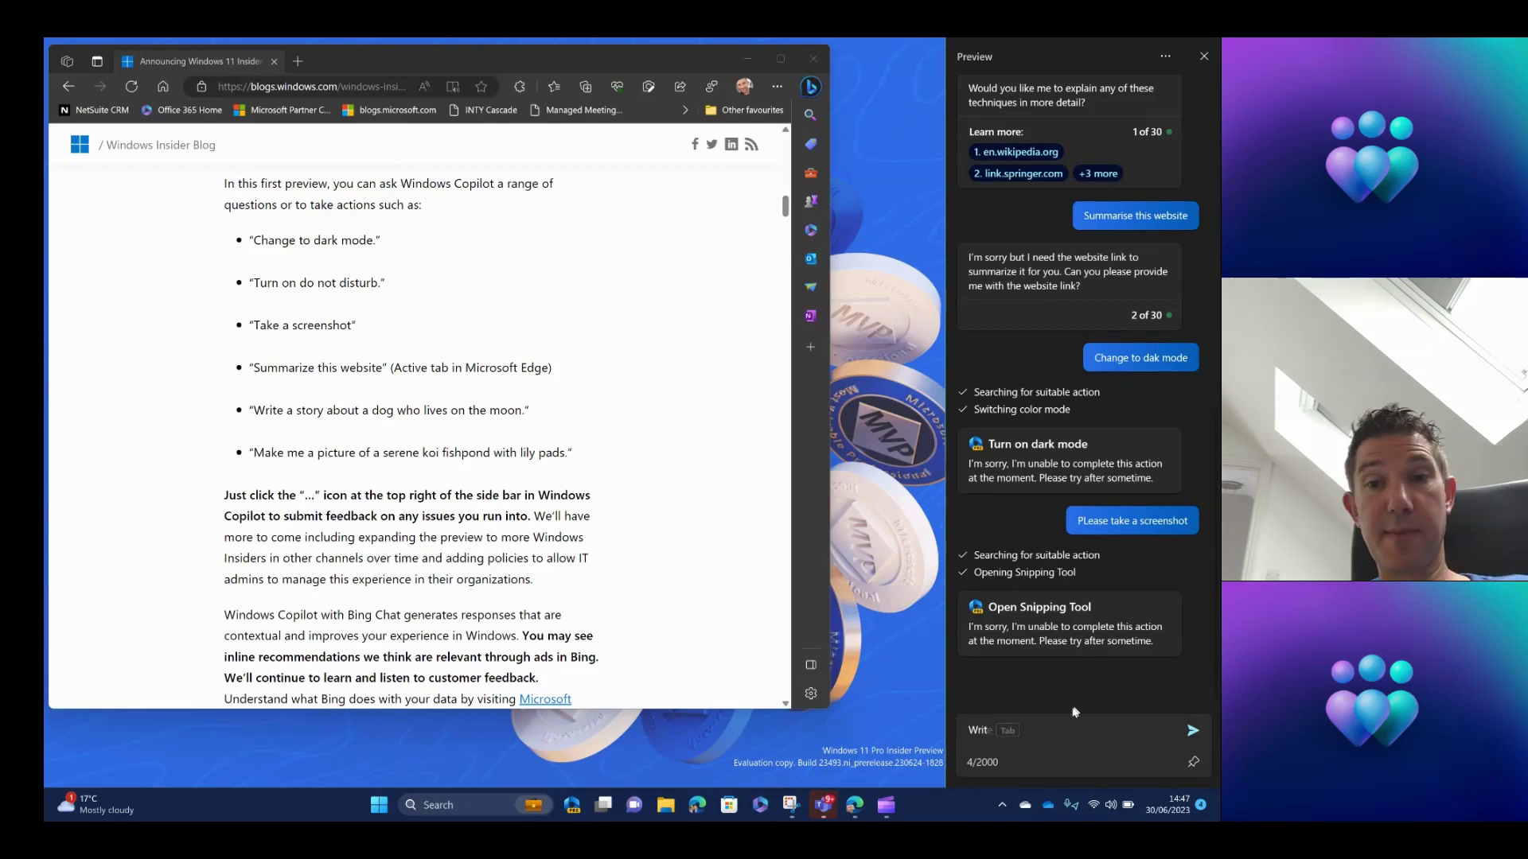
Retype the Ask box prompt as 'write me a story about' a named person creating the best Windows.
left_click_drag(1028, 732, 956, 732)
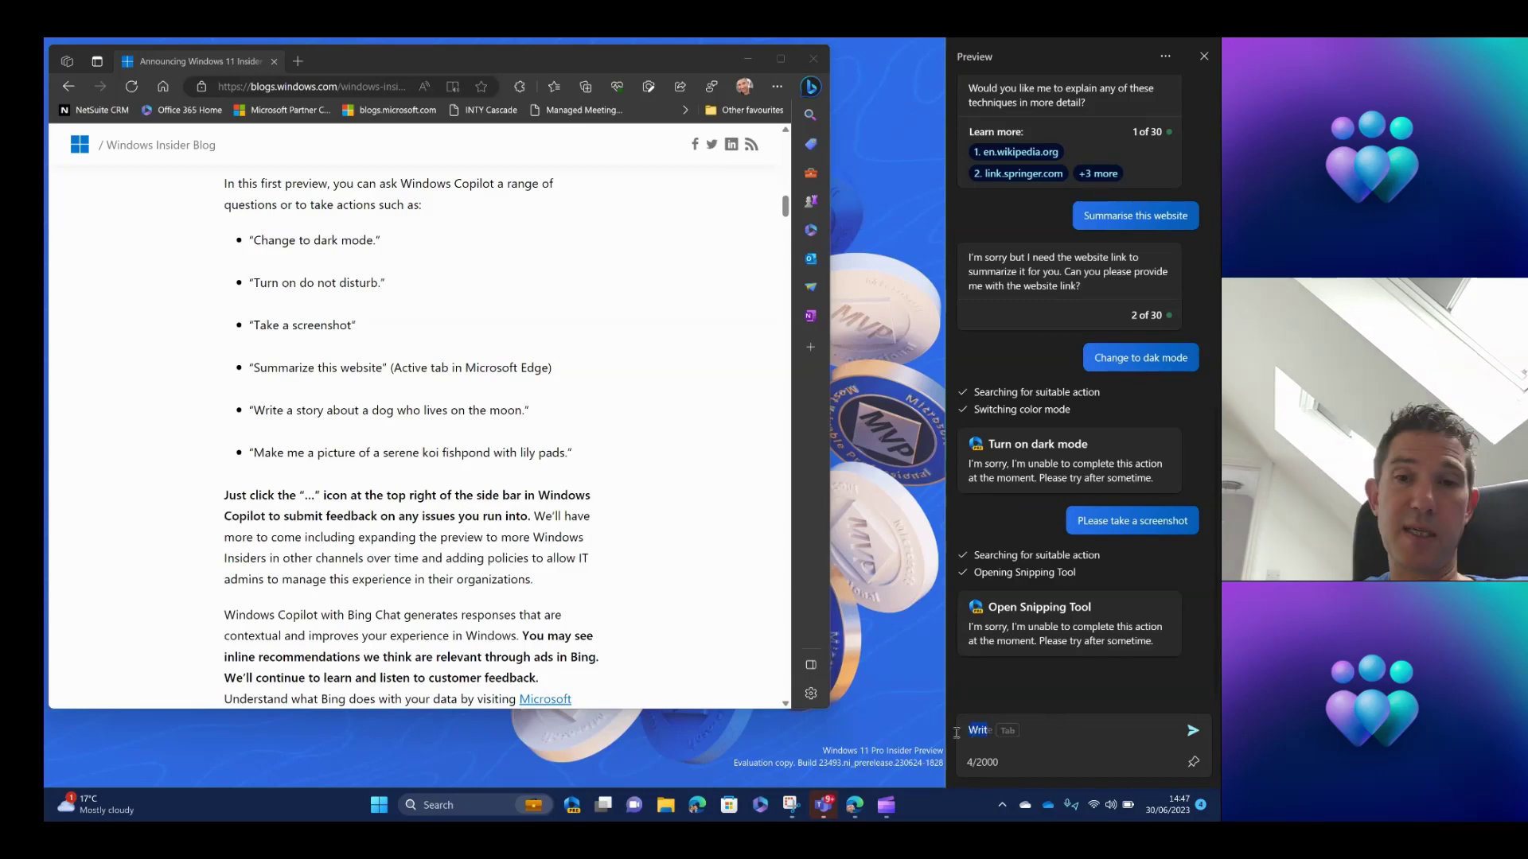
type("wroite")
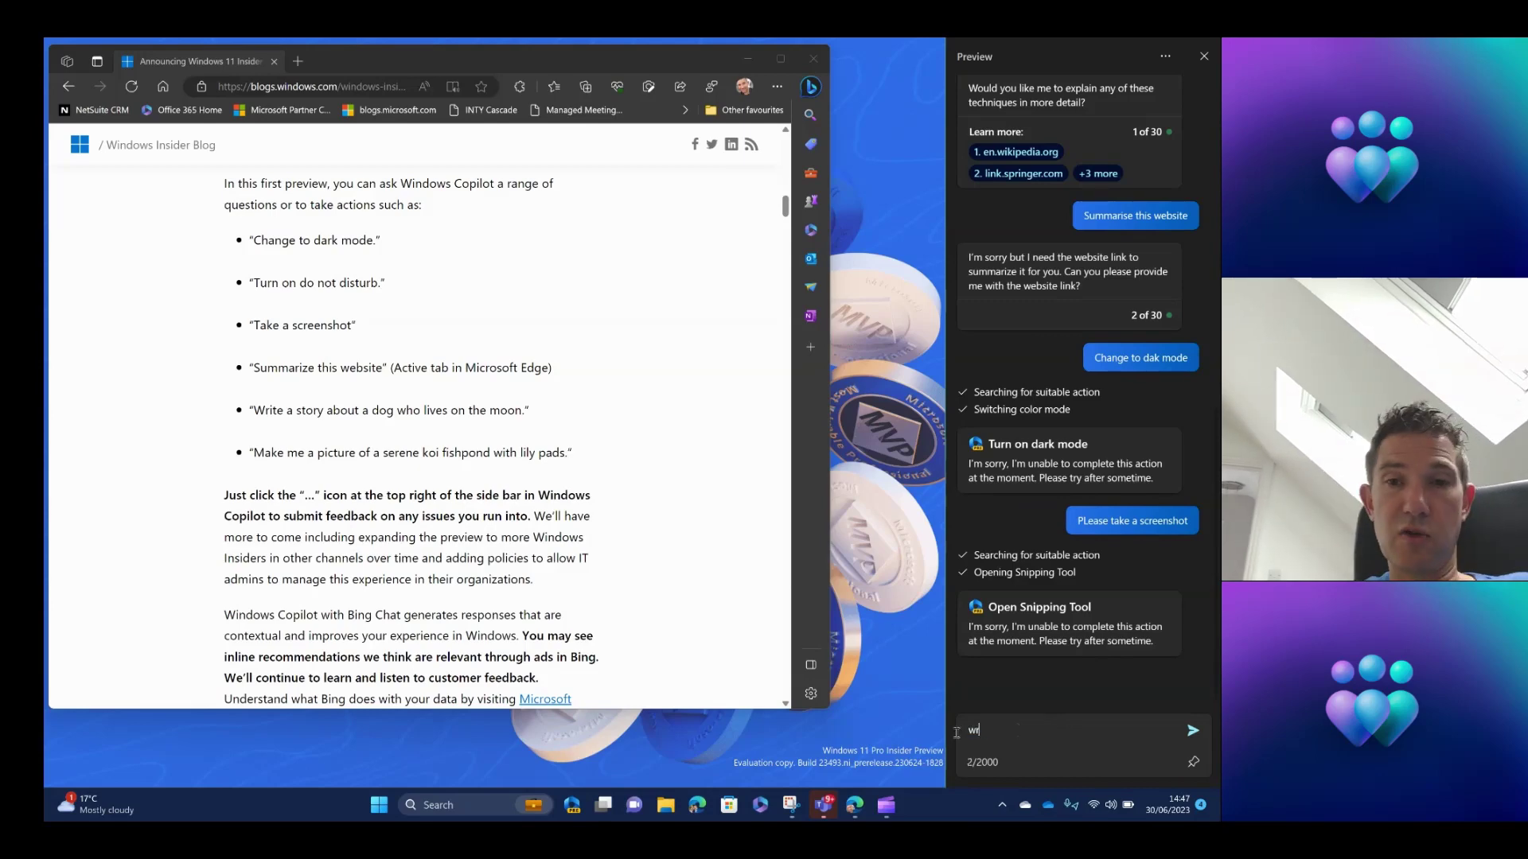
key("BackSpace")
key("BackSpace")
key("BackSpace")
key("BackSpace")
key("BackSpace")
type("ite m")
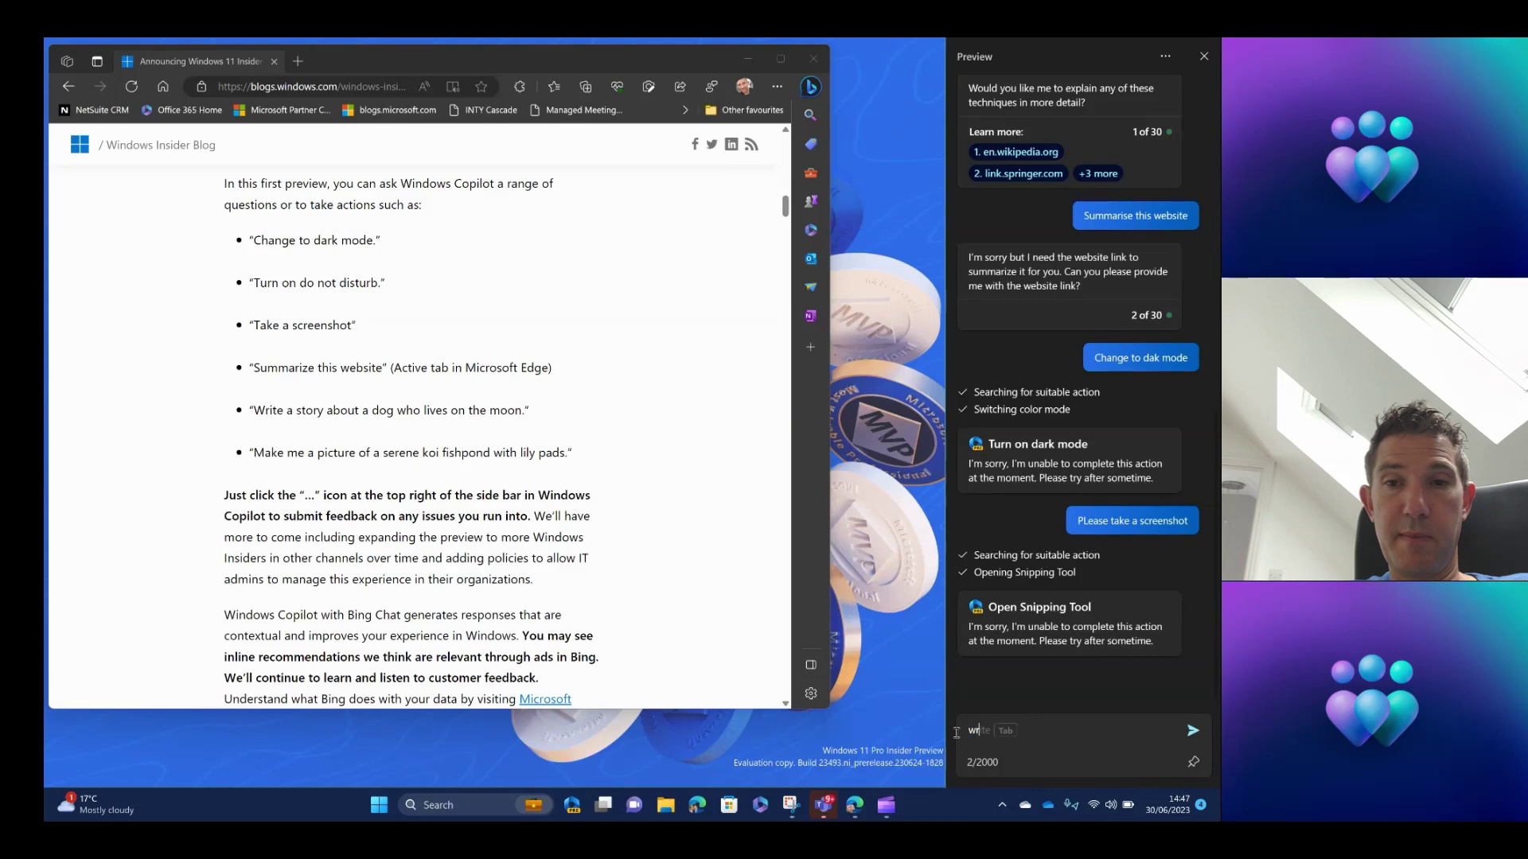
type("e a st")
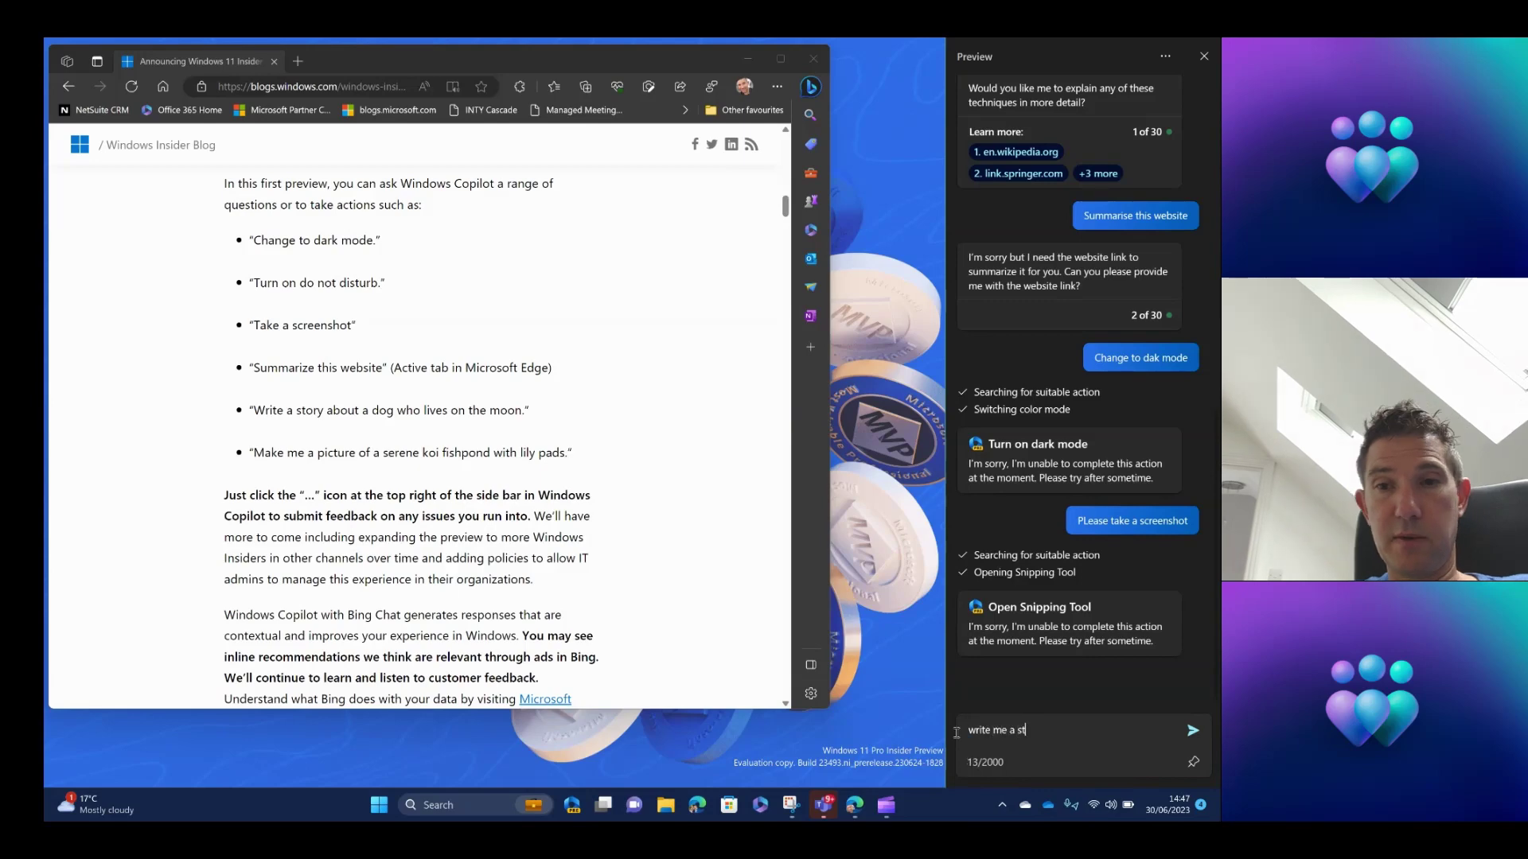
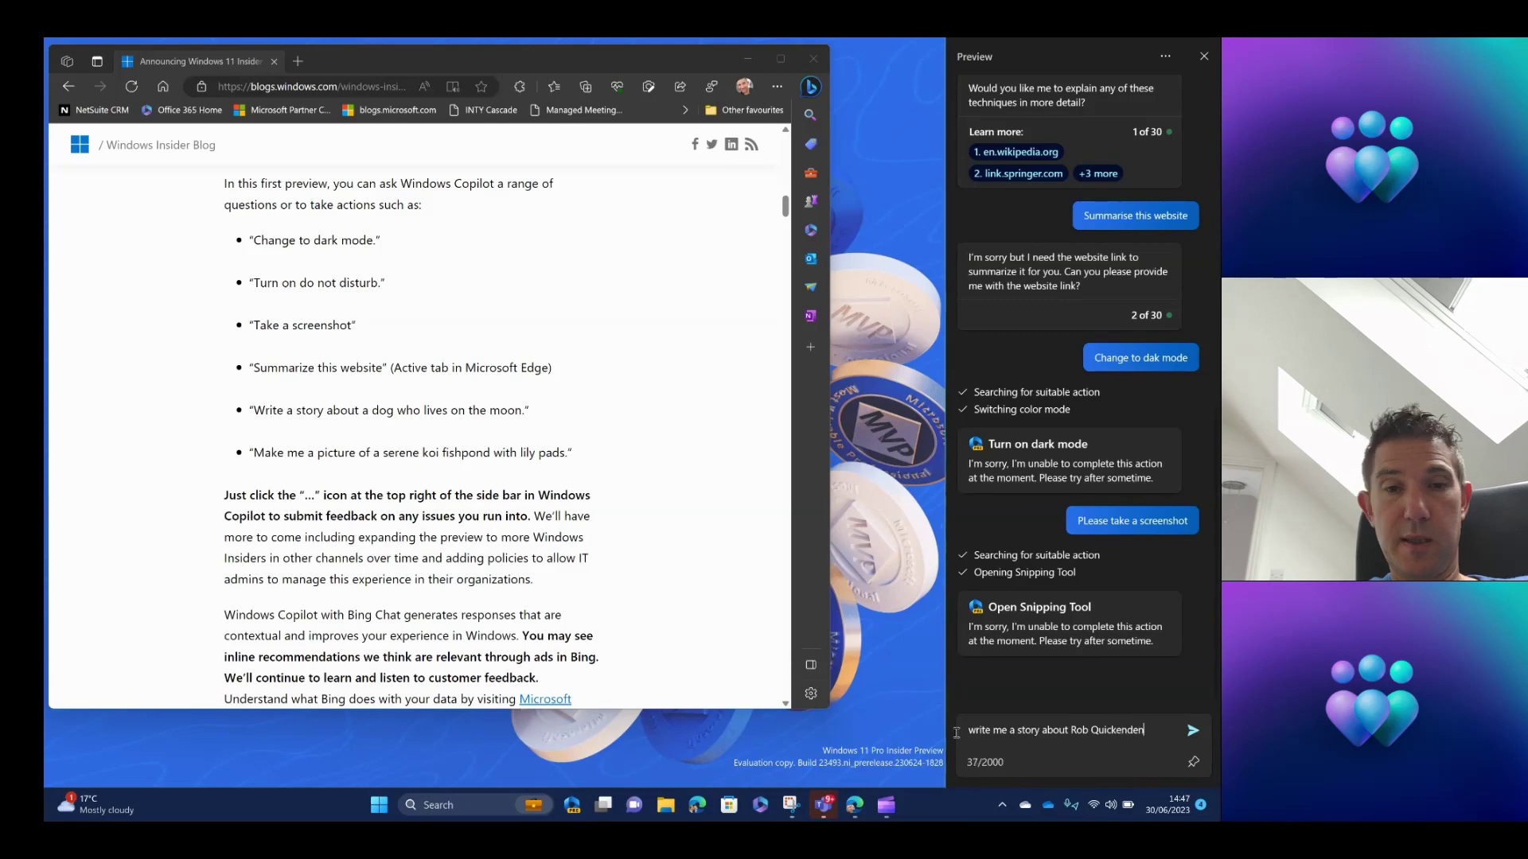
type(" and his ")
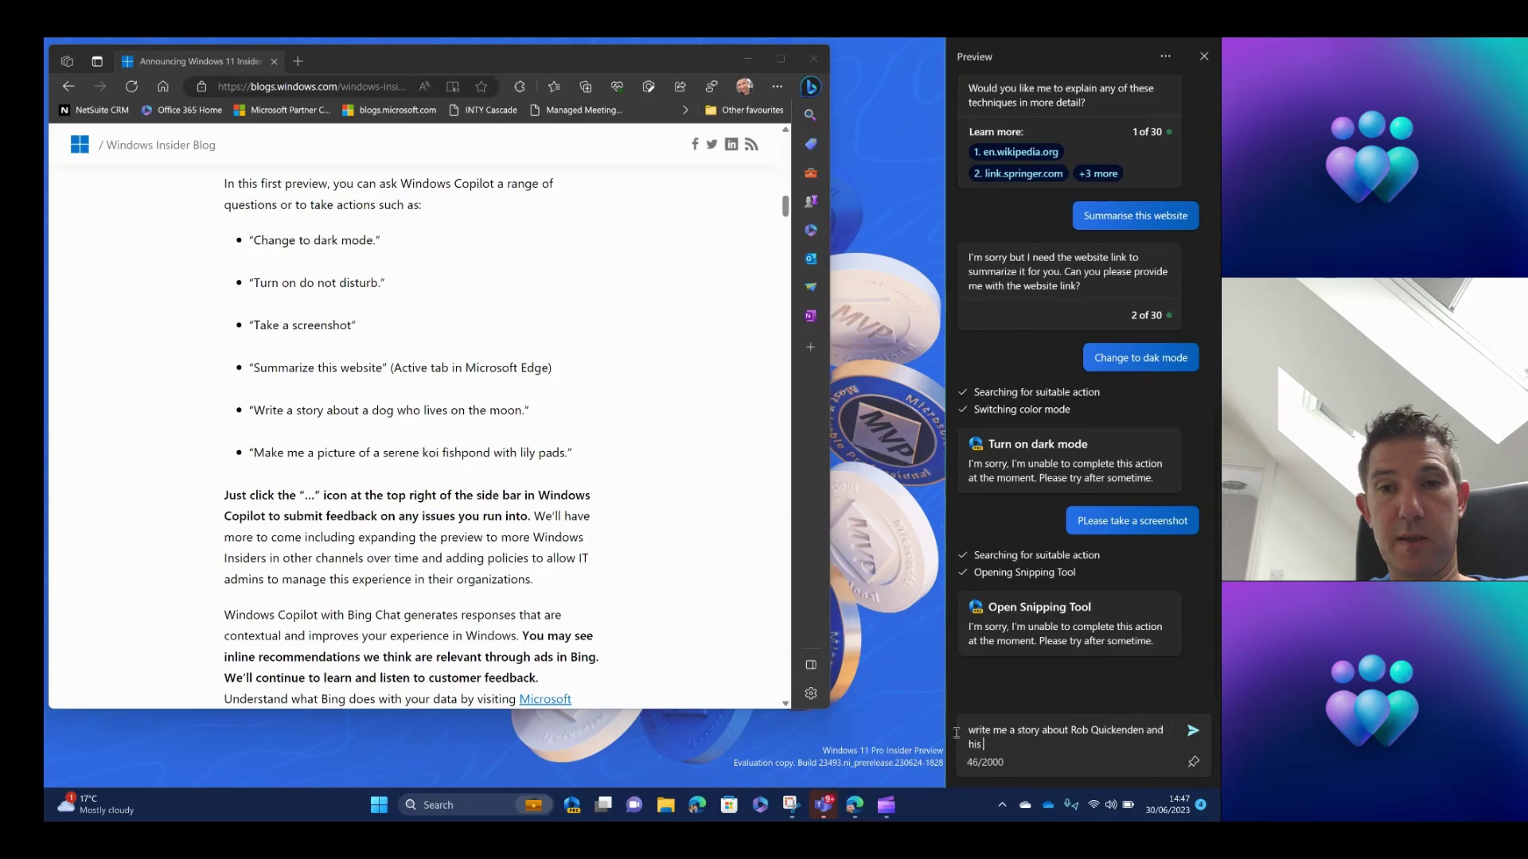
type("question to ")
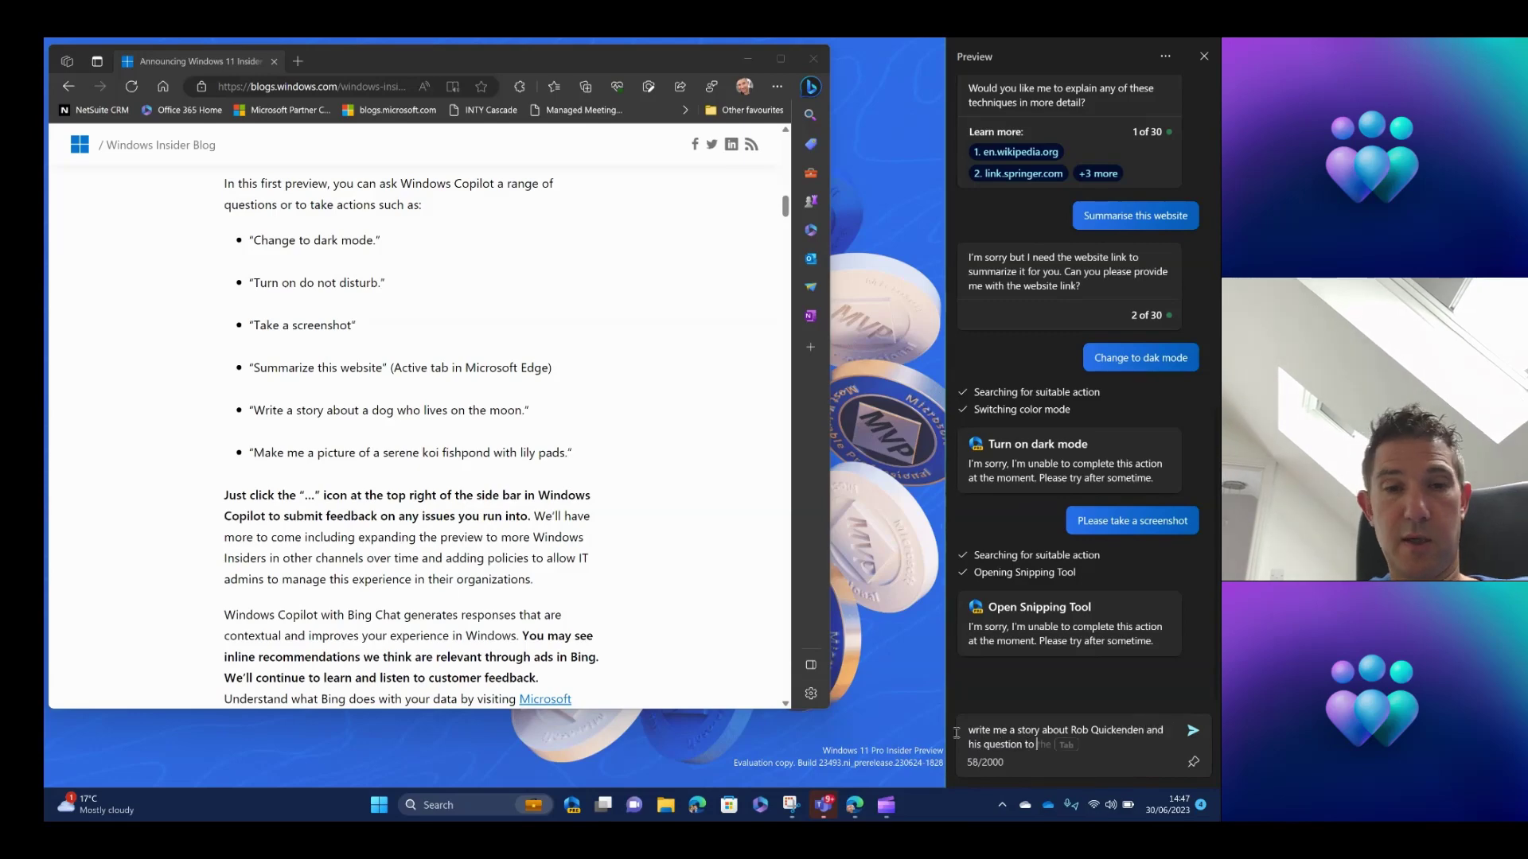
type("create the best")
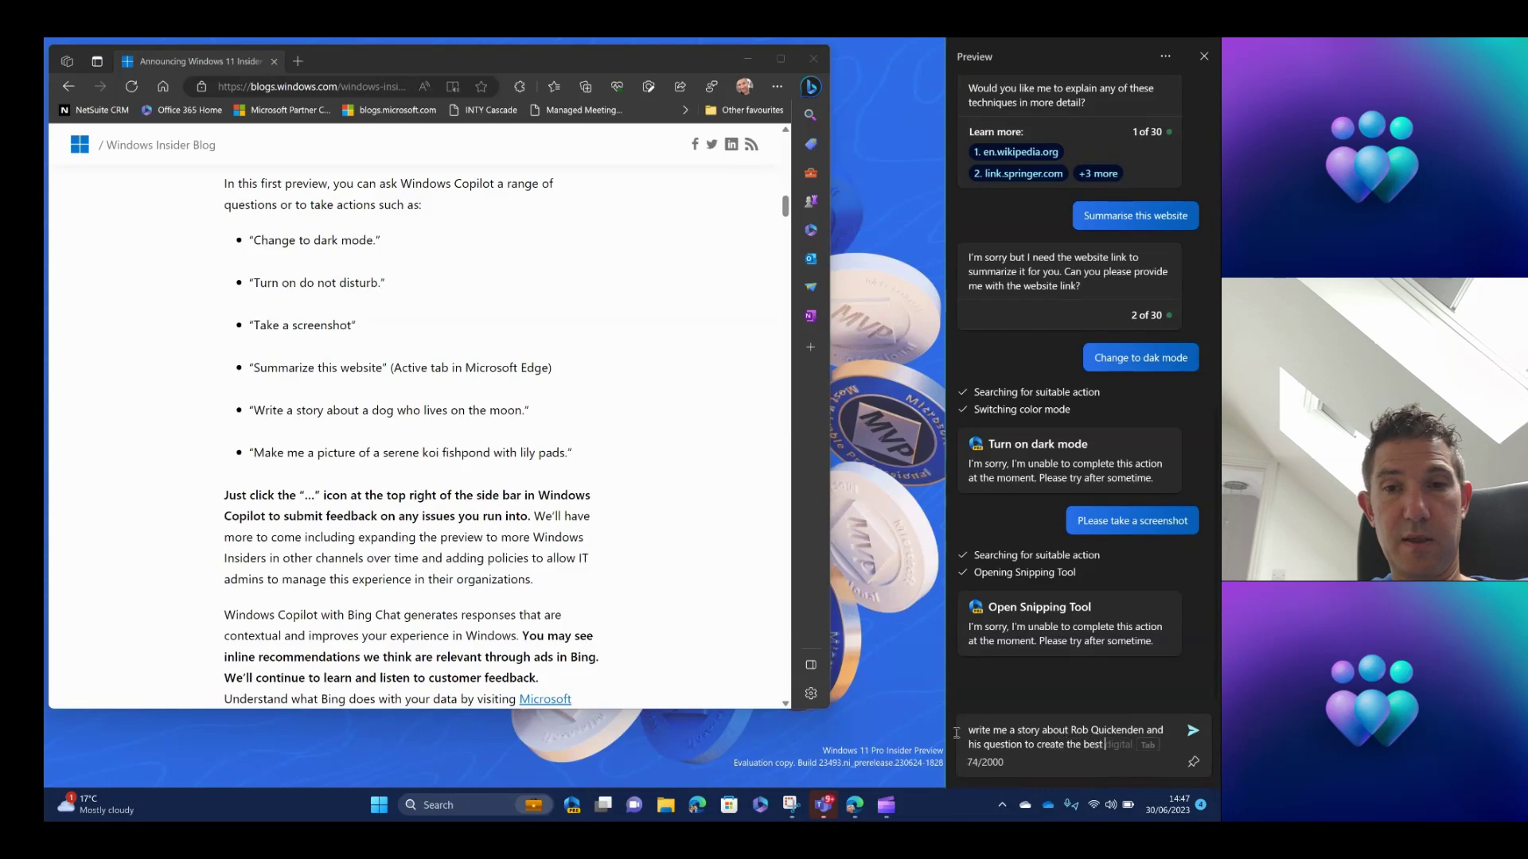
type(" version of windows ever")
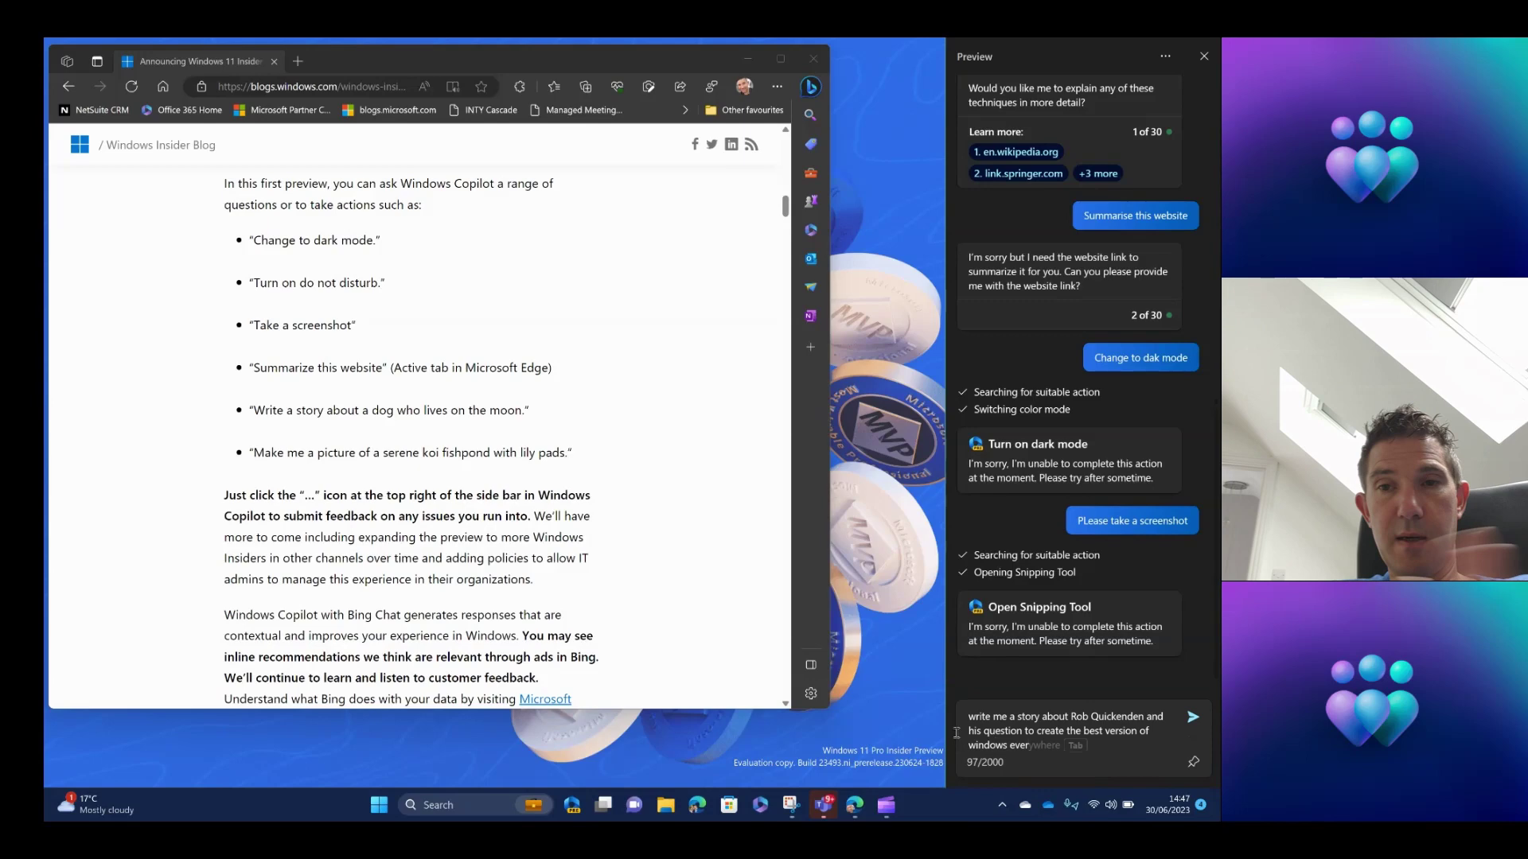
Submit the story prompt and wait for Copilot's story with source links and follow-up suggestions.
key("Return")
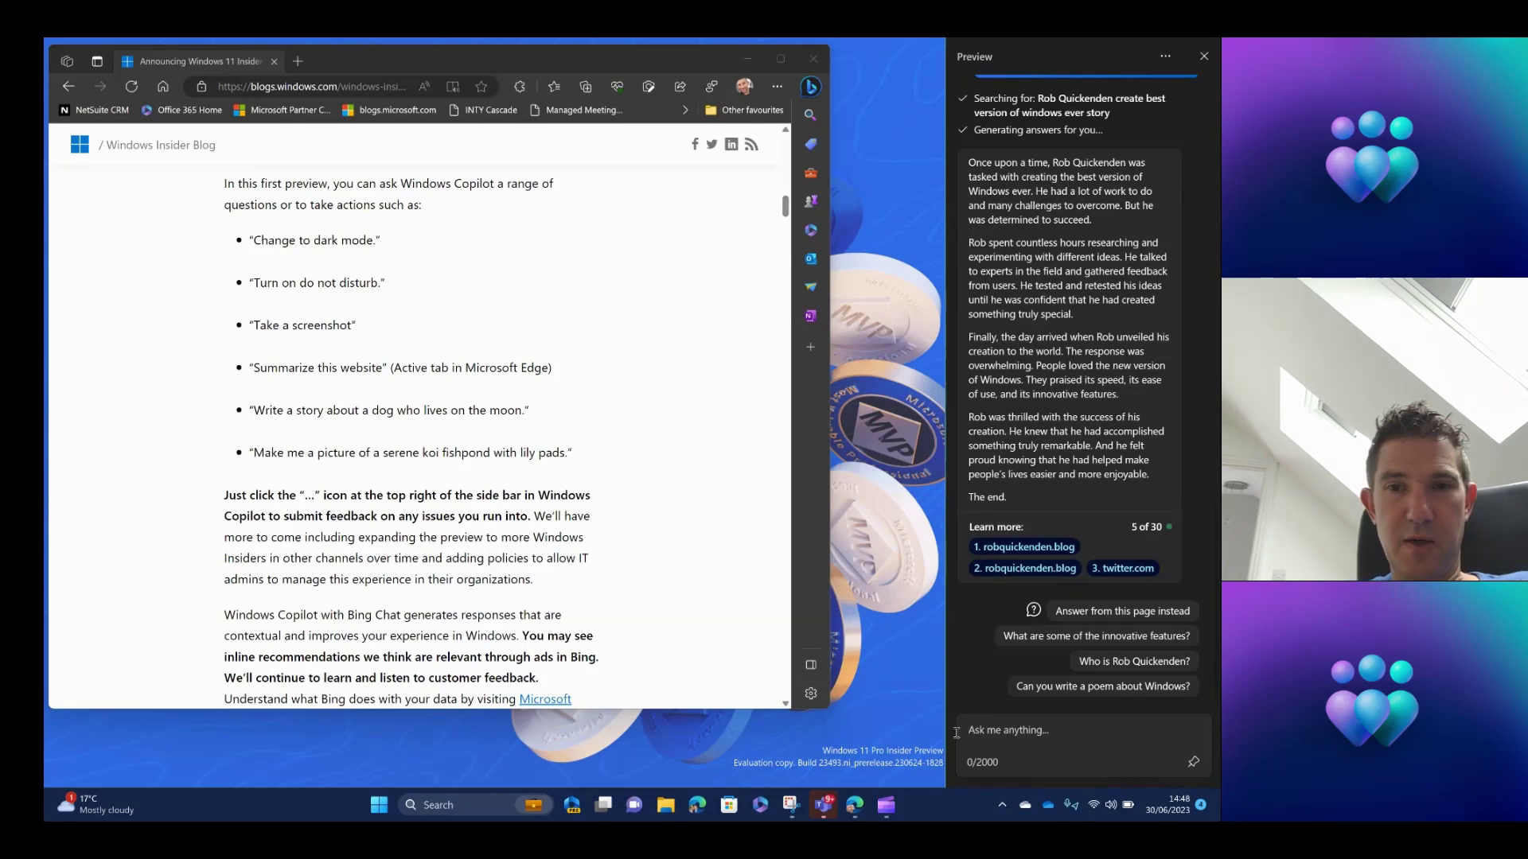
Send Copilot the request 'PLease turn on light mode?'.
type("PLease turn on ")
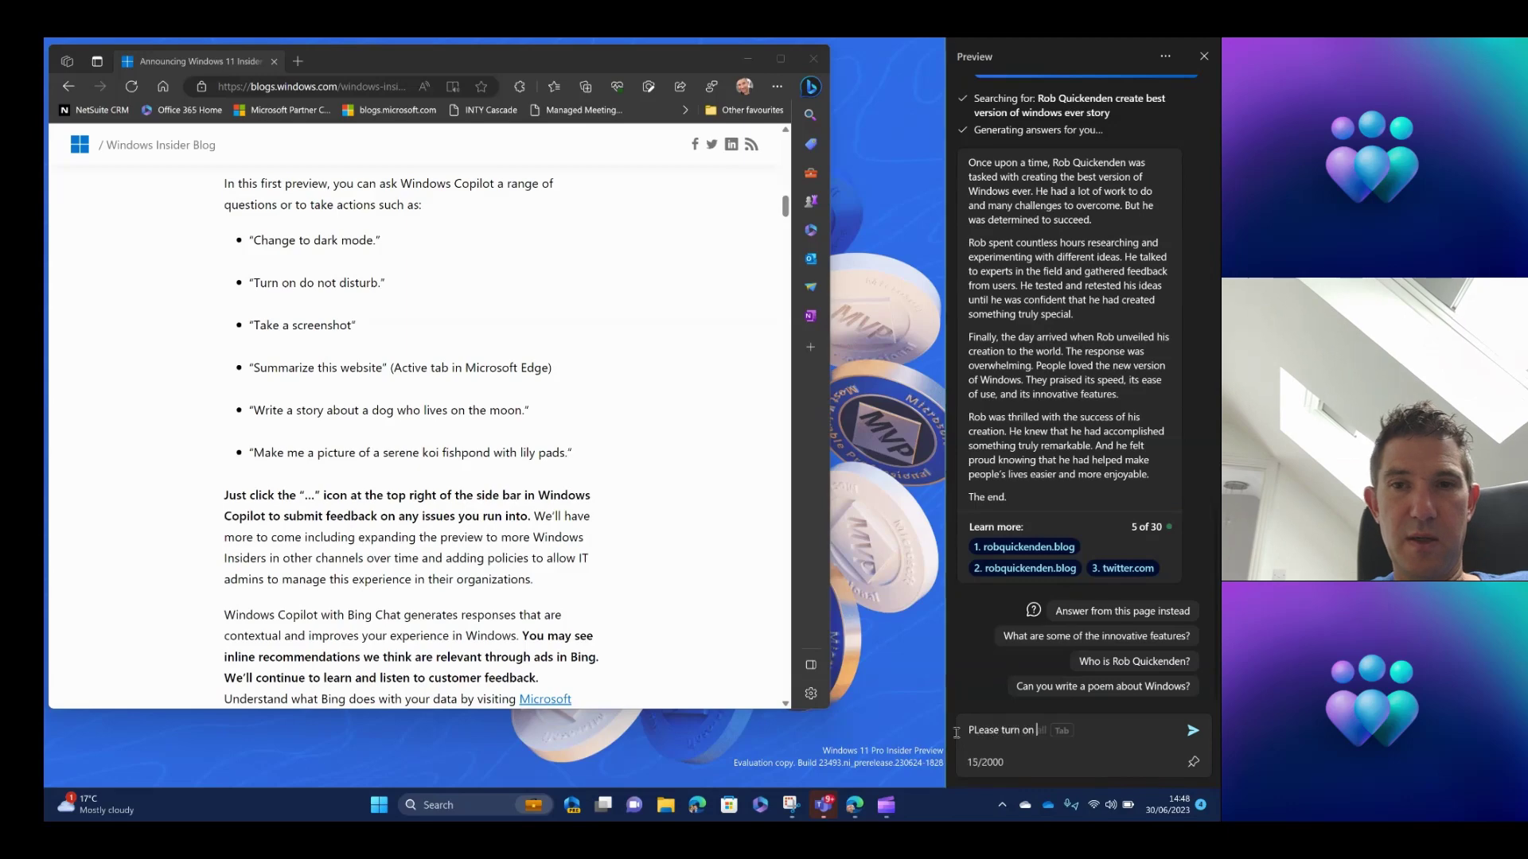
type("light m")
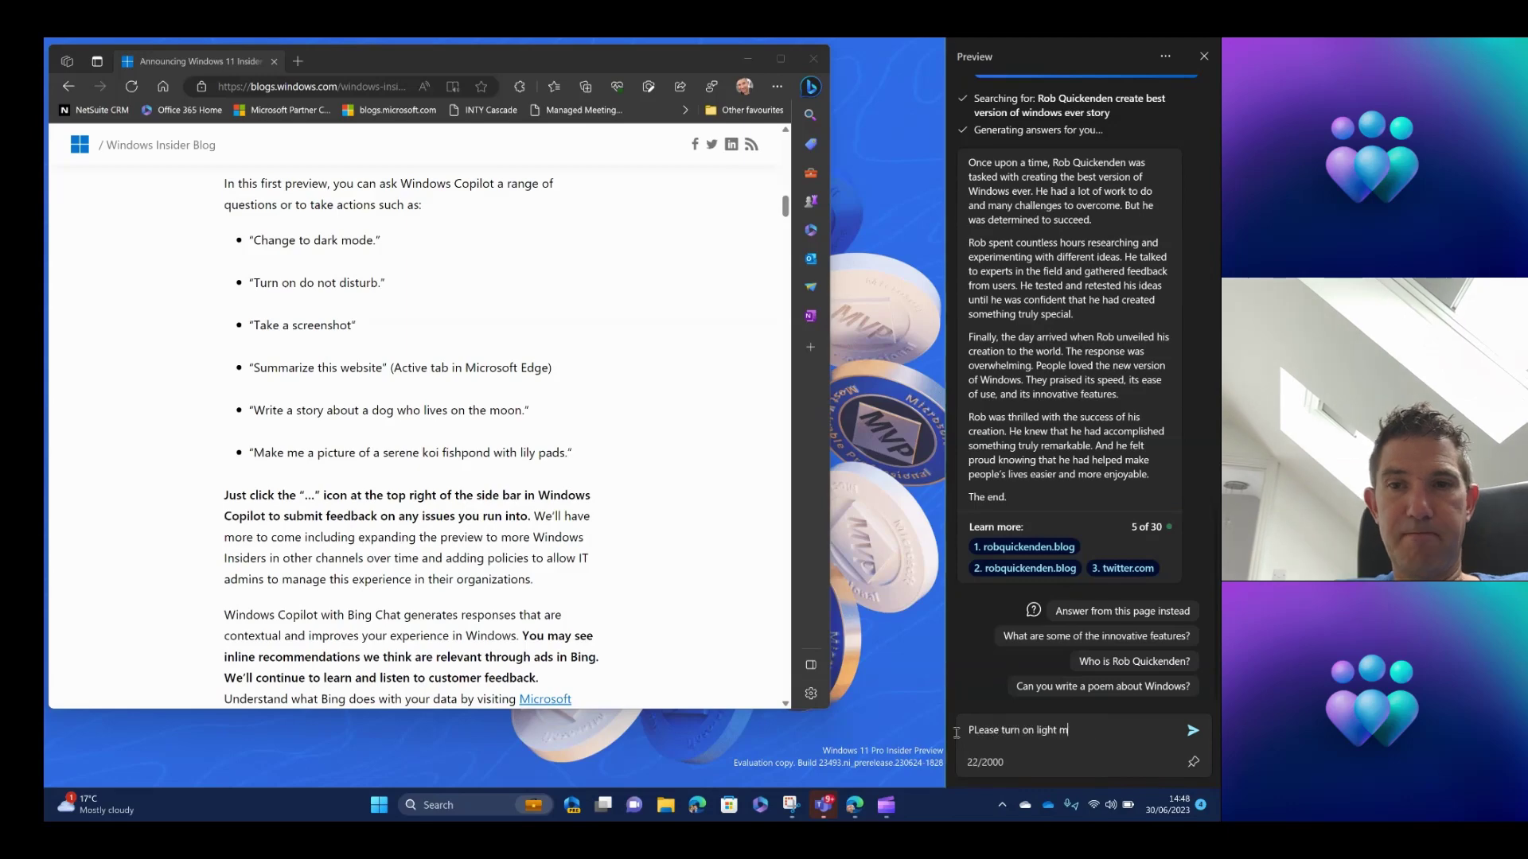
type("ode?")
key("Return")
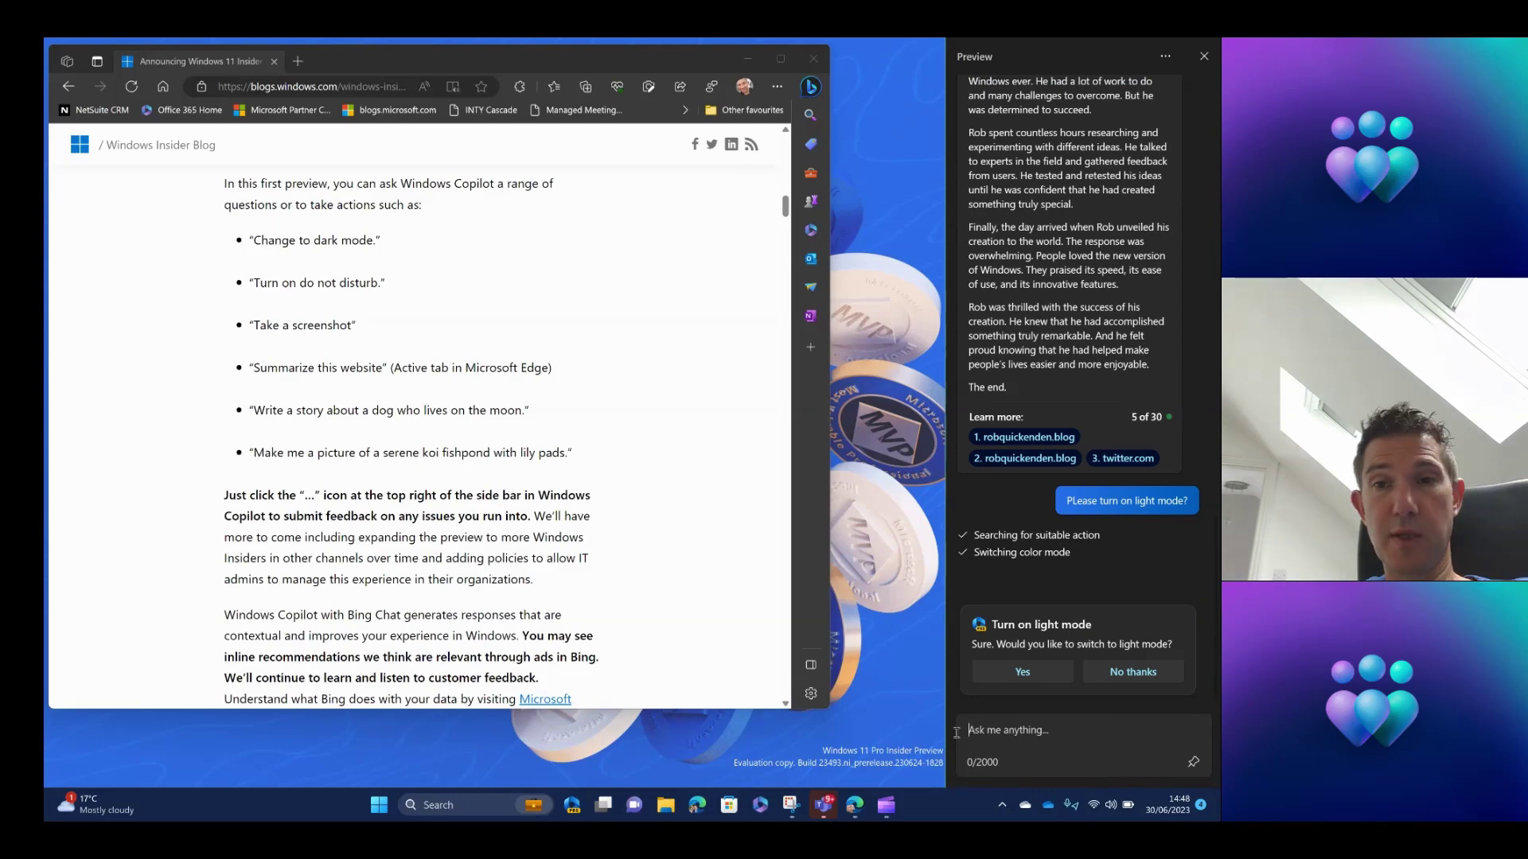
Confirm Yes on the Turn on light mode card to switch the colour mode.
left_click(1036, 674)
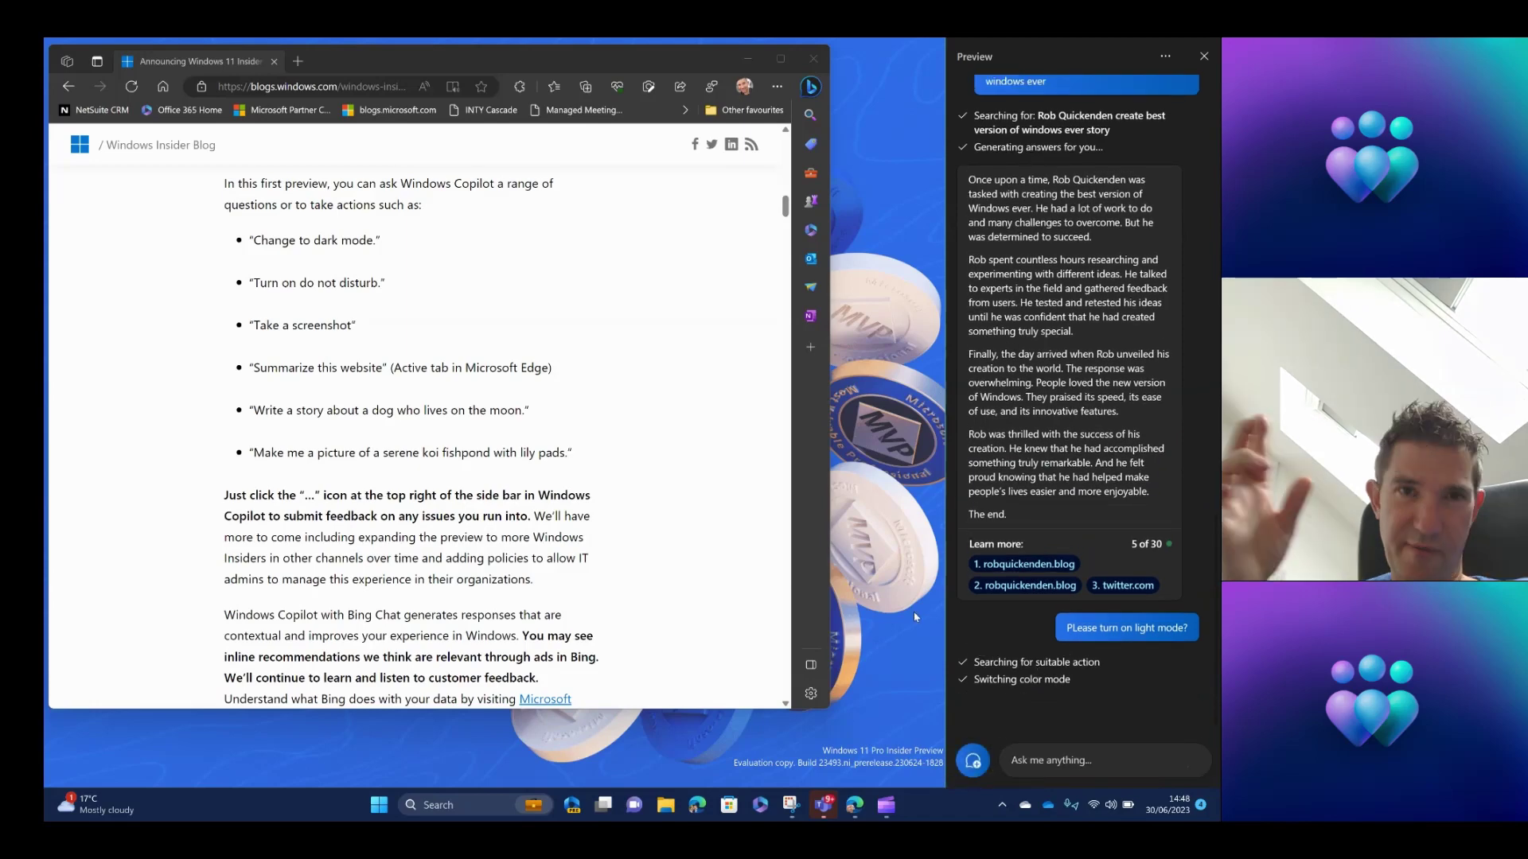